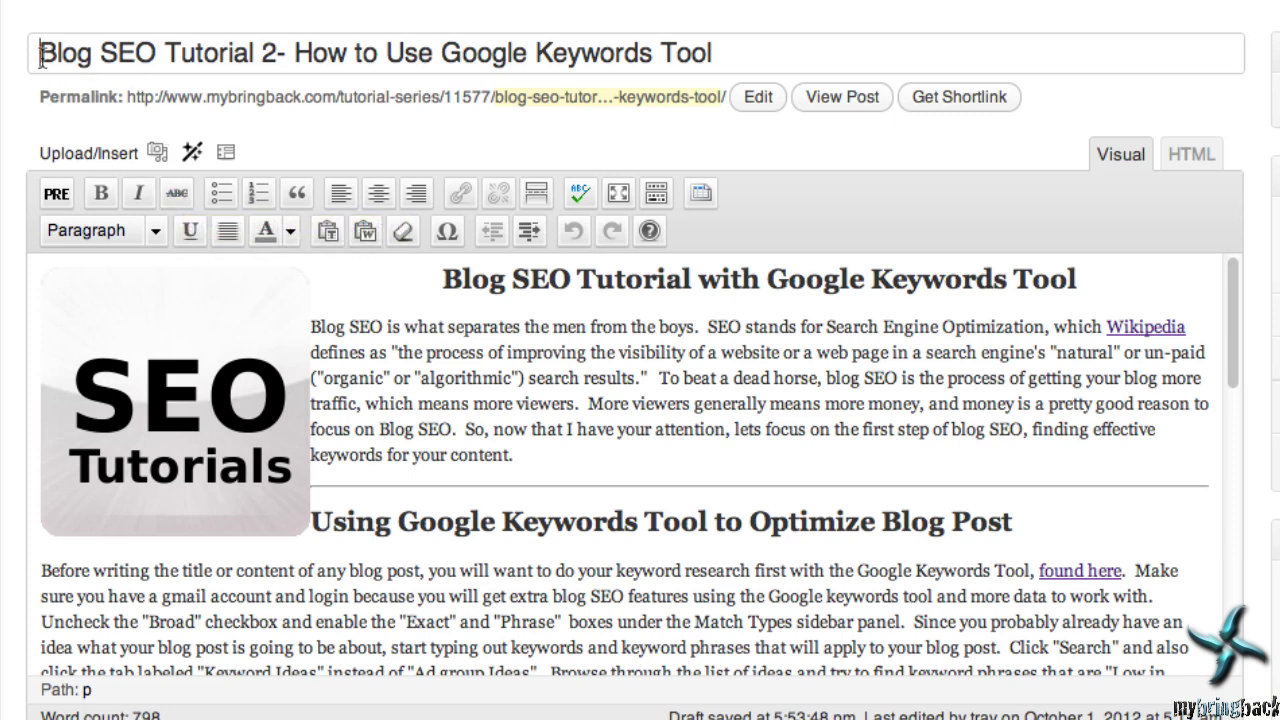
Highlight 'Blog SEO' and 'Google Keywords Tool' in the post title.
drag(40, 54, 903, 51)
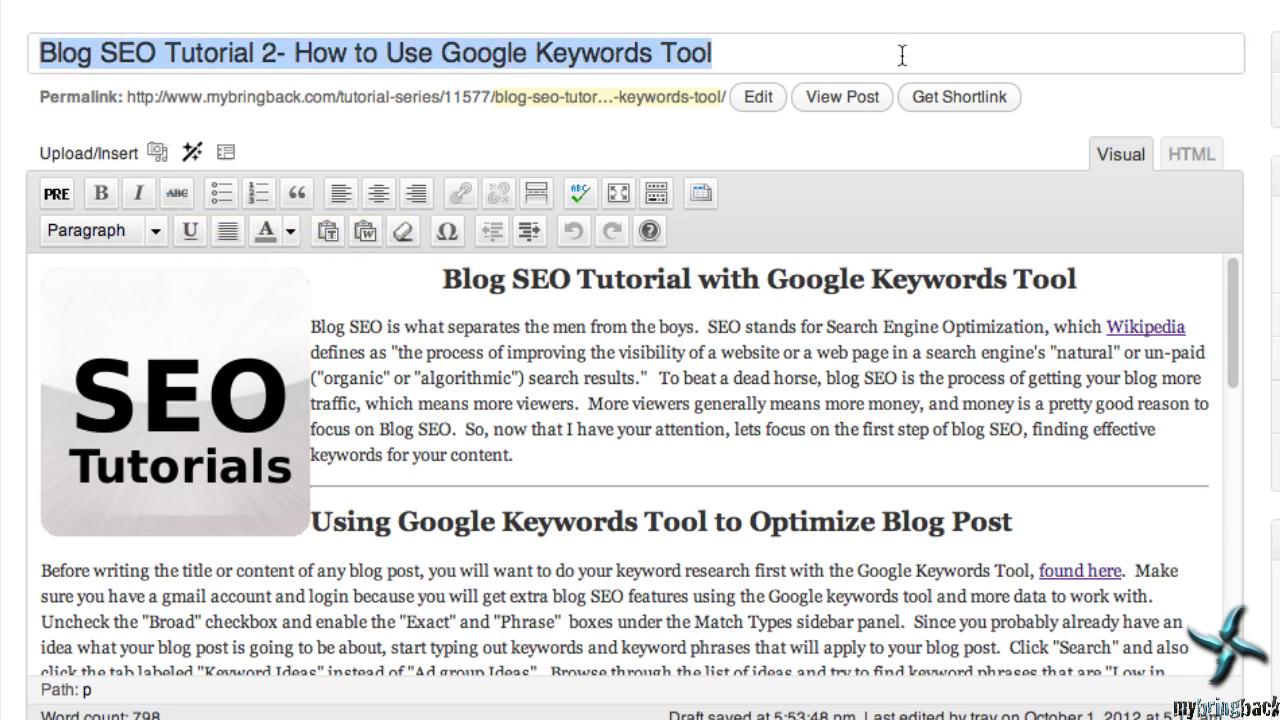
click(132, 55)
drag(38, 54, 158, 48)
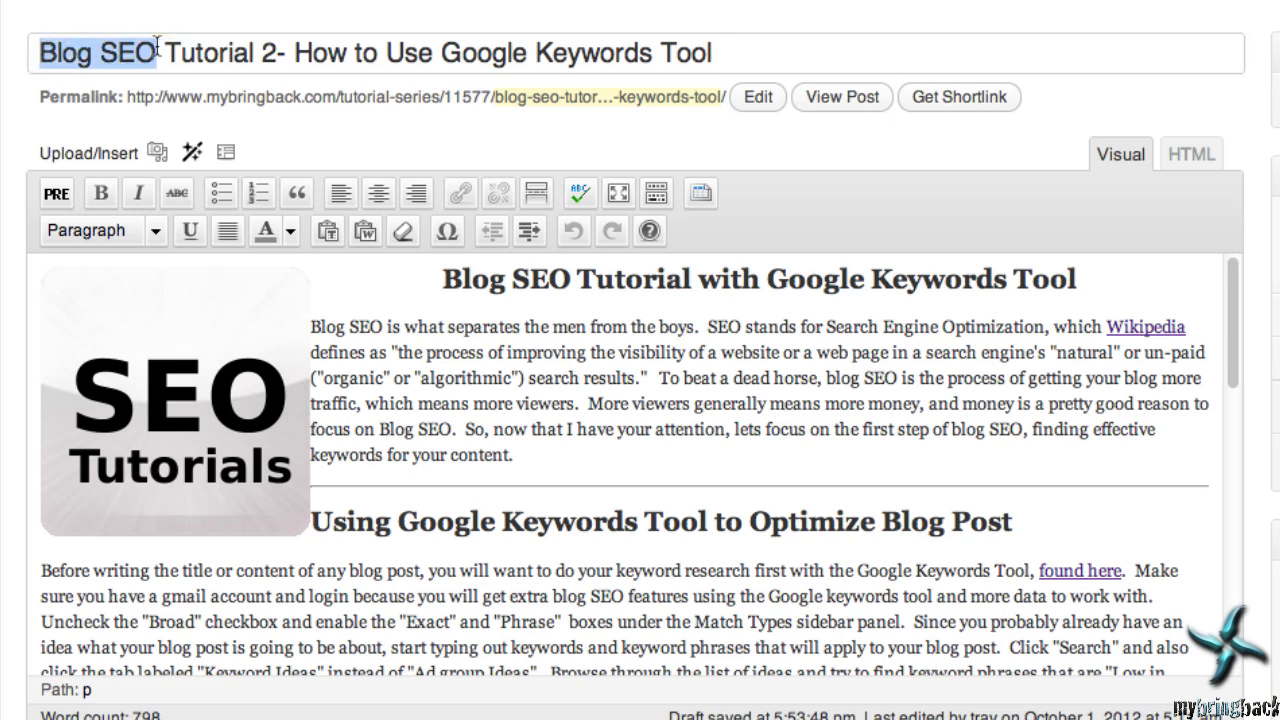
click(101, 53)
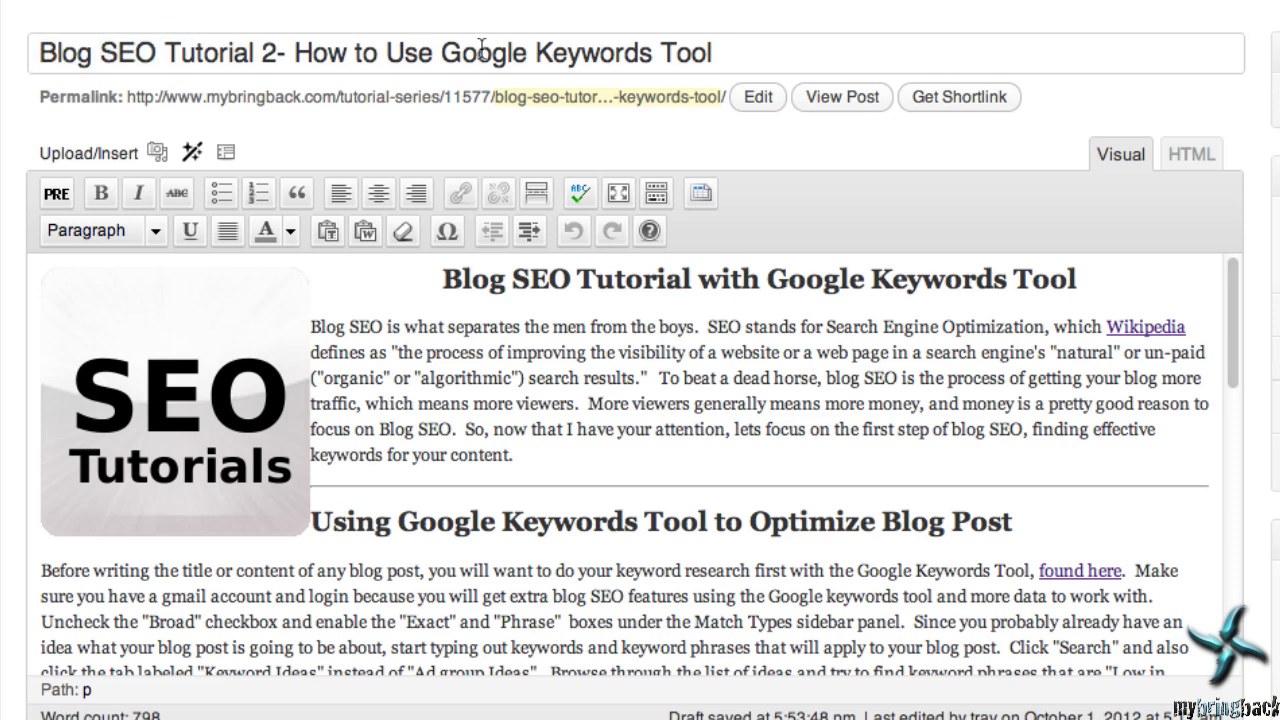
drag(740, 54, 433, 60)
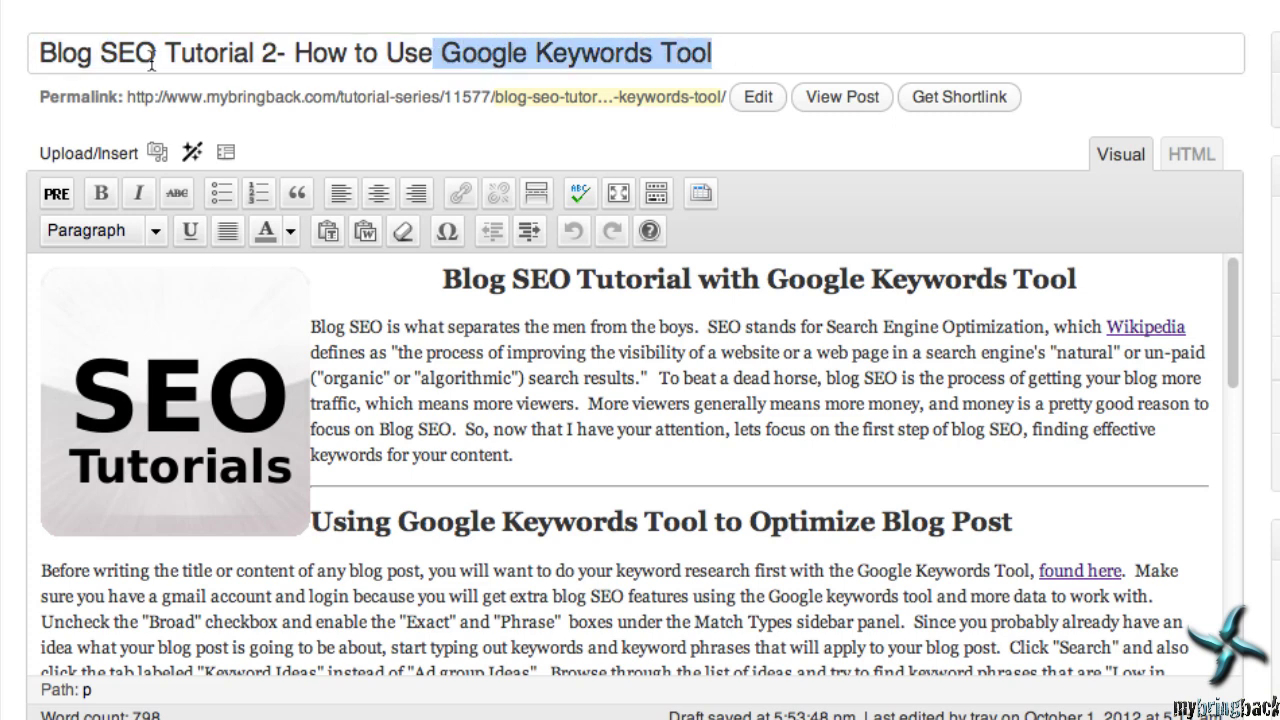
drag(157, 56, 40, 55)
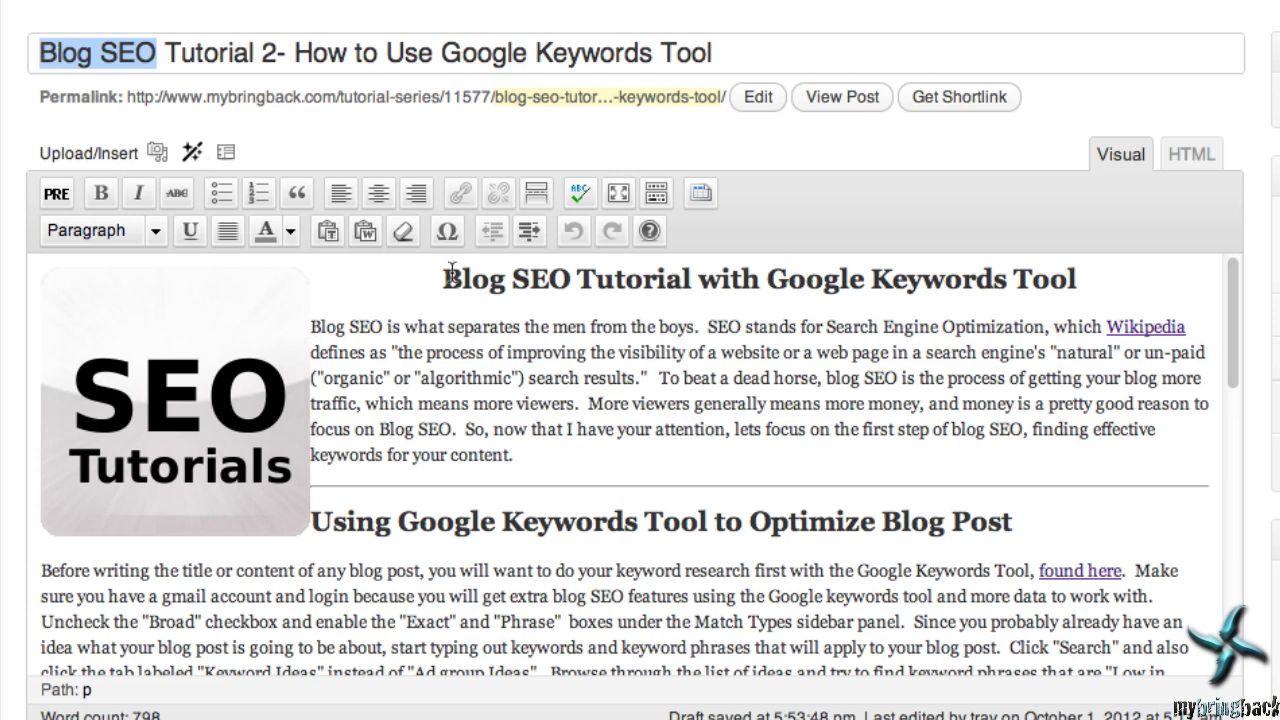
Check the post's HTML source, then return to the Visual editor.
click(1209, 160)
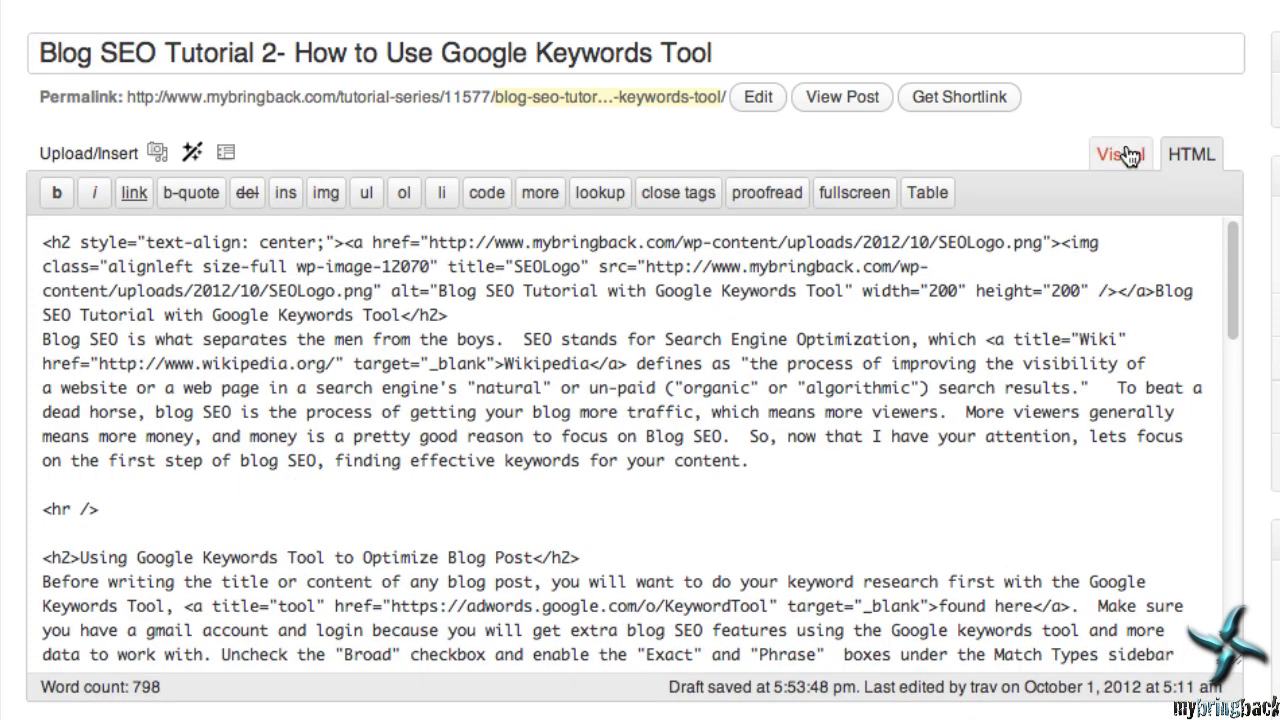
click(1121, 155)
drag(446, 280, 1163, 284)
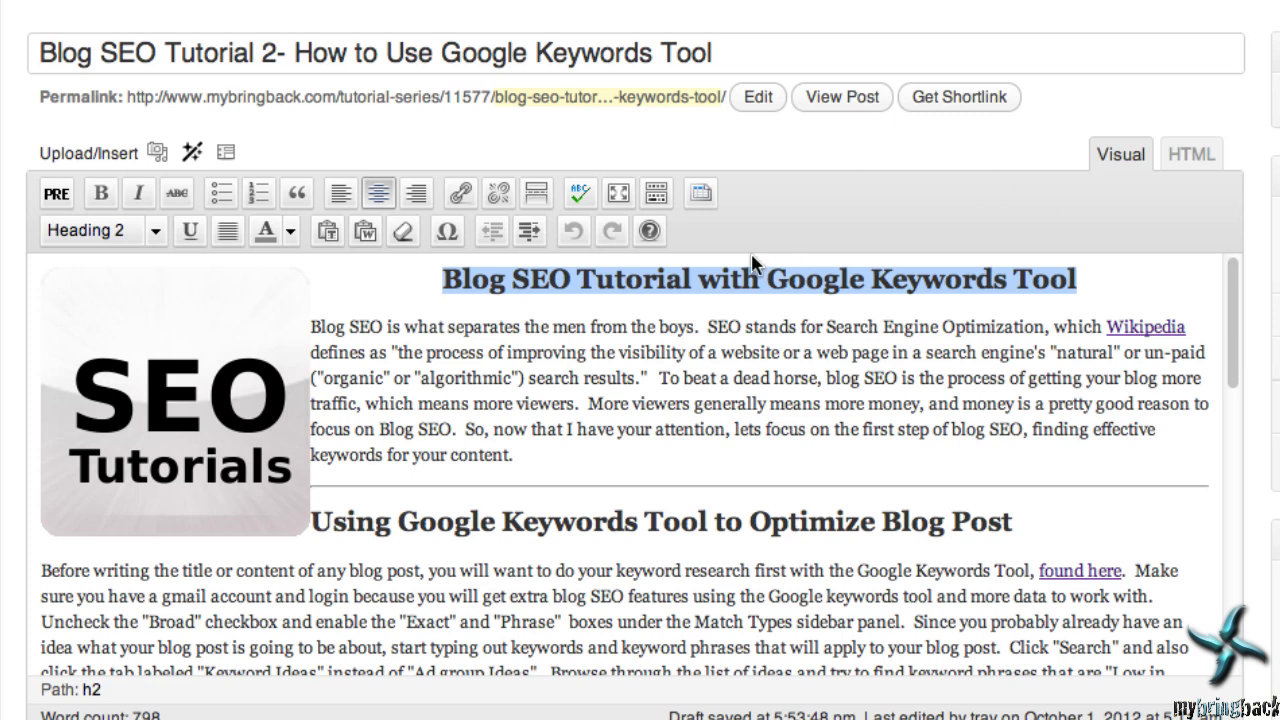
Retype 'Blog' as 'blog' in the intro's last sentence, reading 'focus on blog SEO'.
double_click(394, 430)
text(blog)
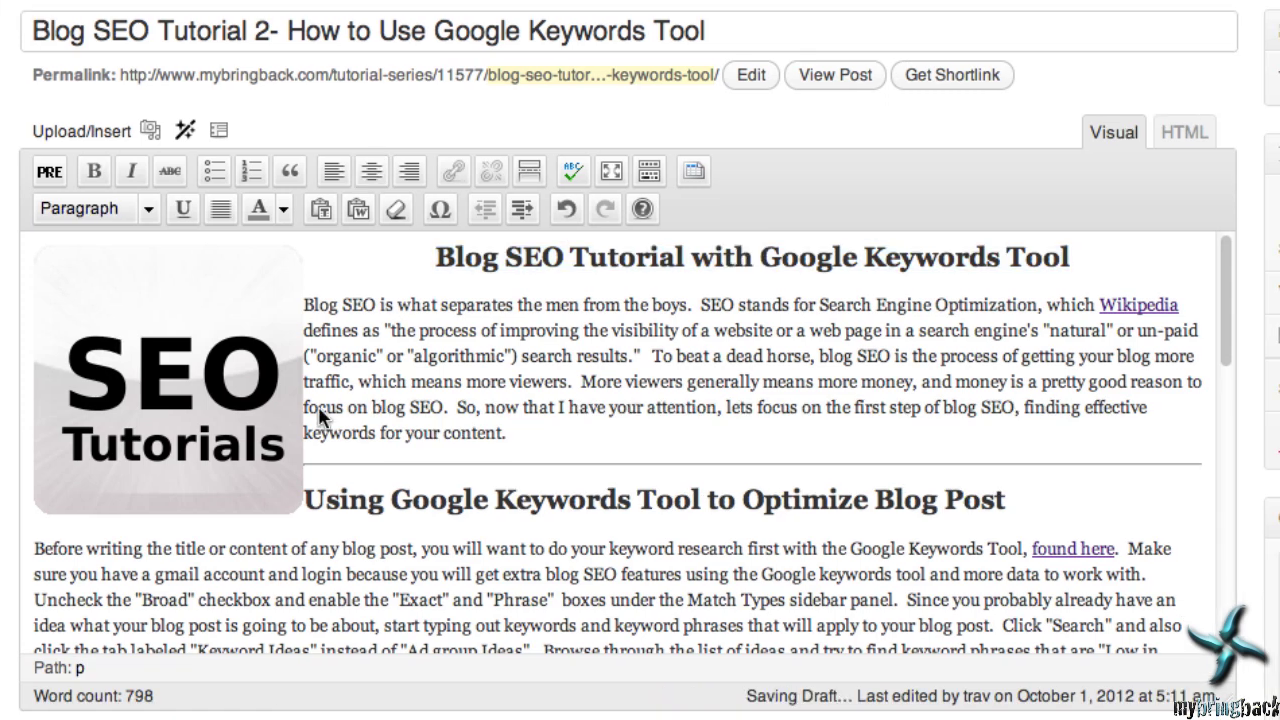
drag(434, 257, 1101, 254)
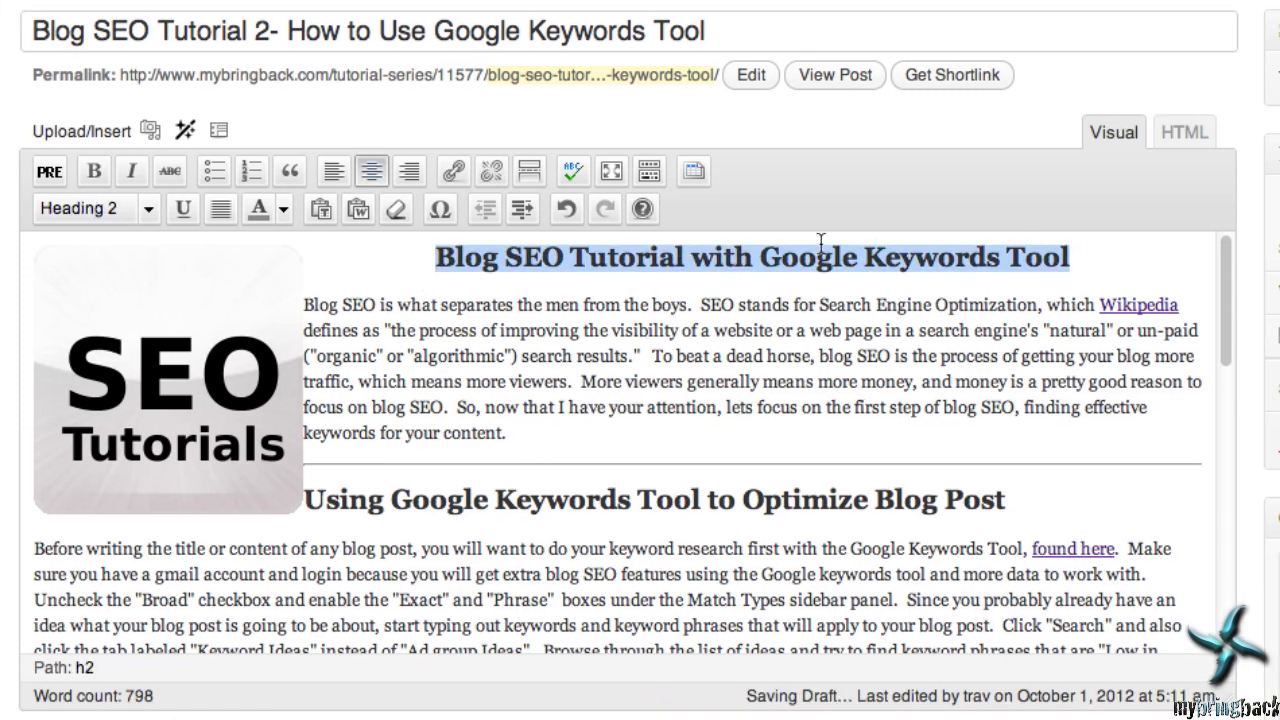
click(438, 260)
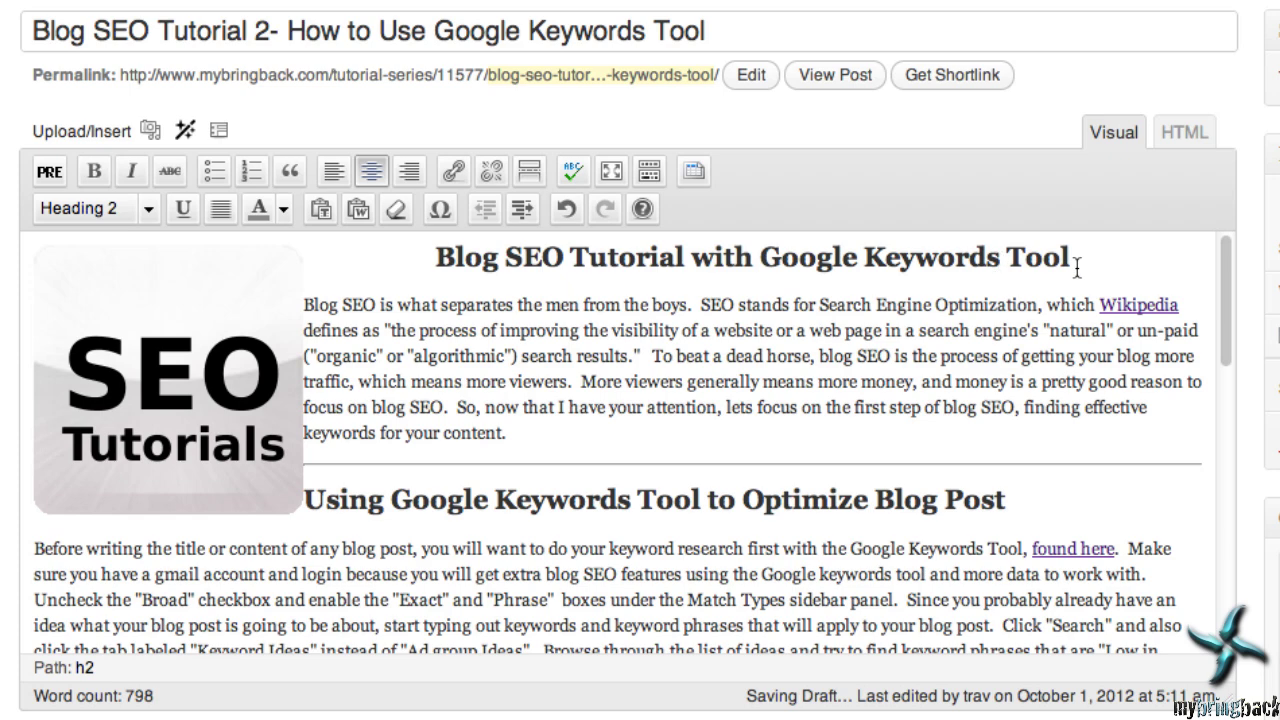
drag(390, 500, 710, 497)
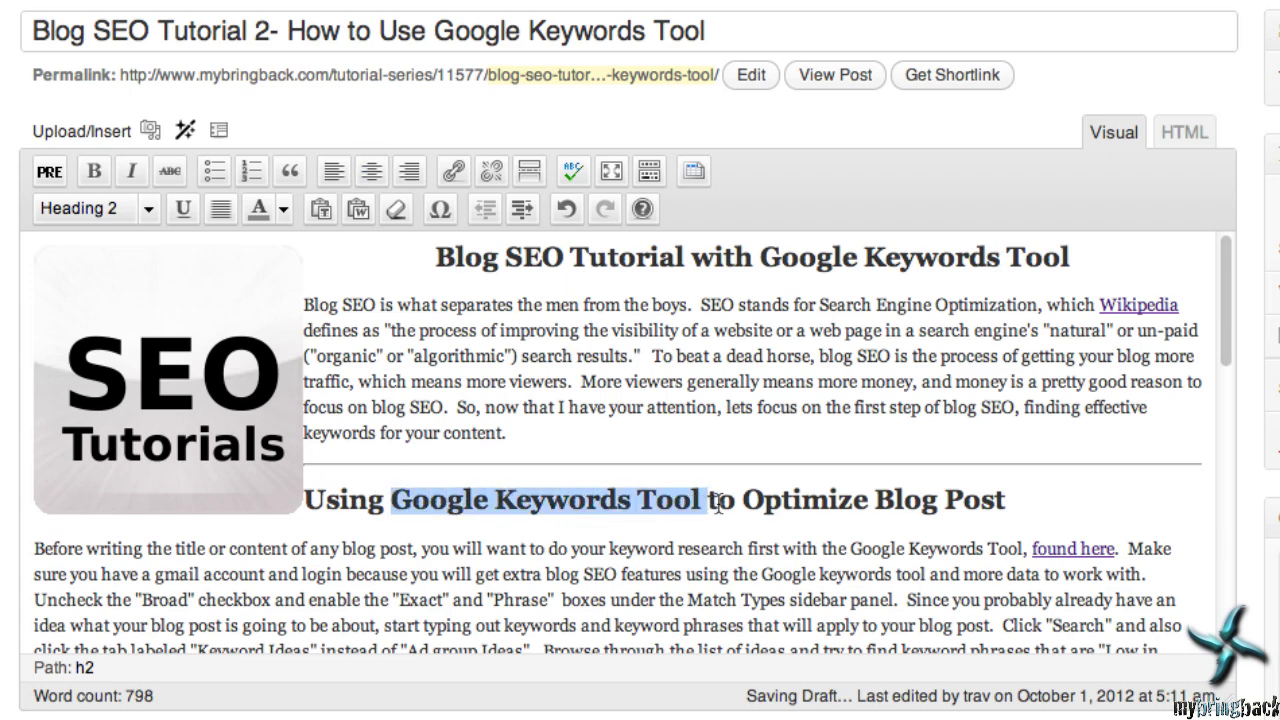
scroll(832, 524, down, 10)
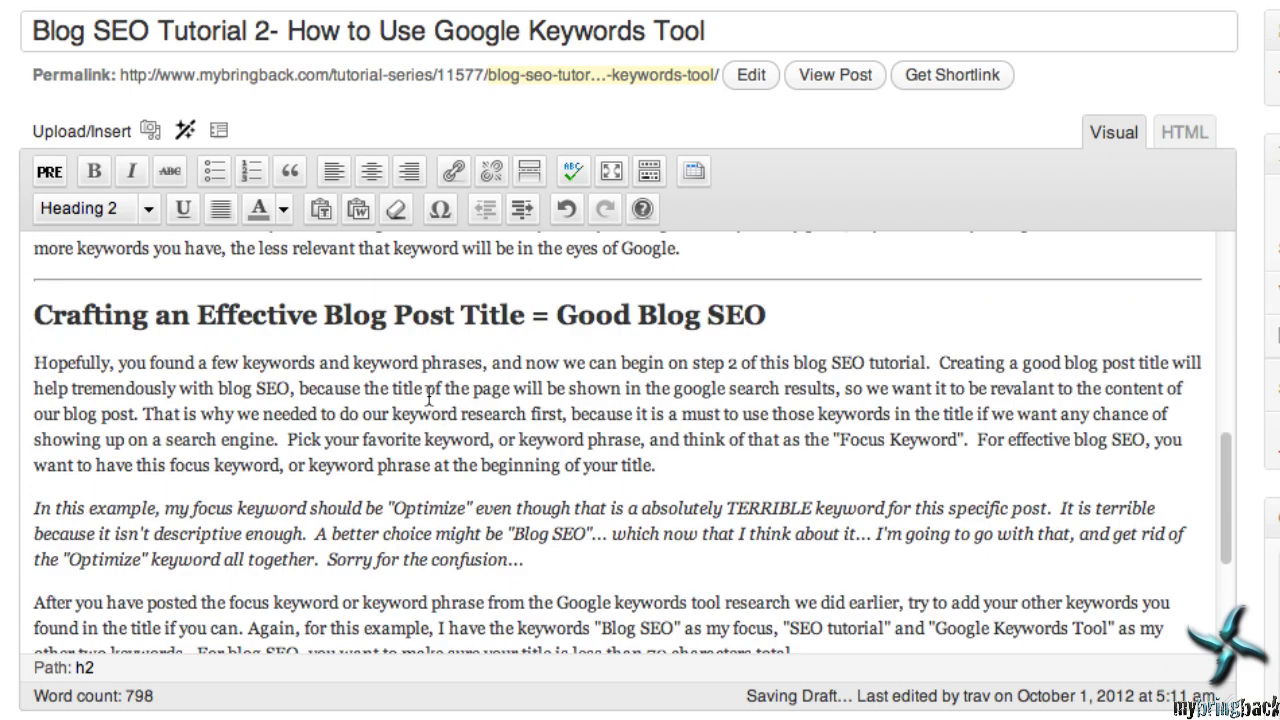
drag(577, 318, 640, 318)
scroll(688, 400, down, 5)
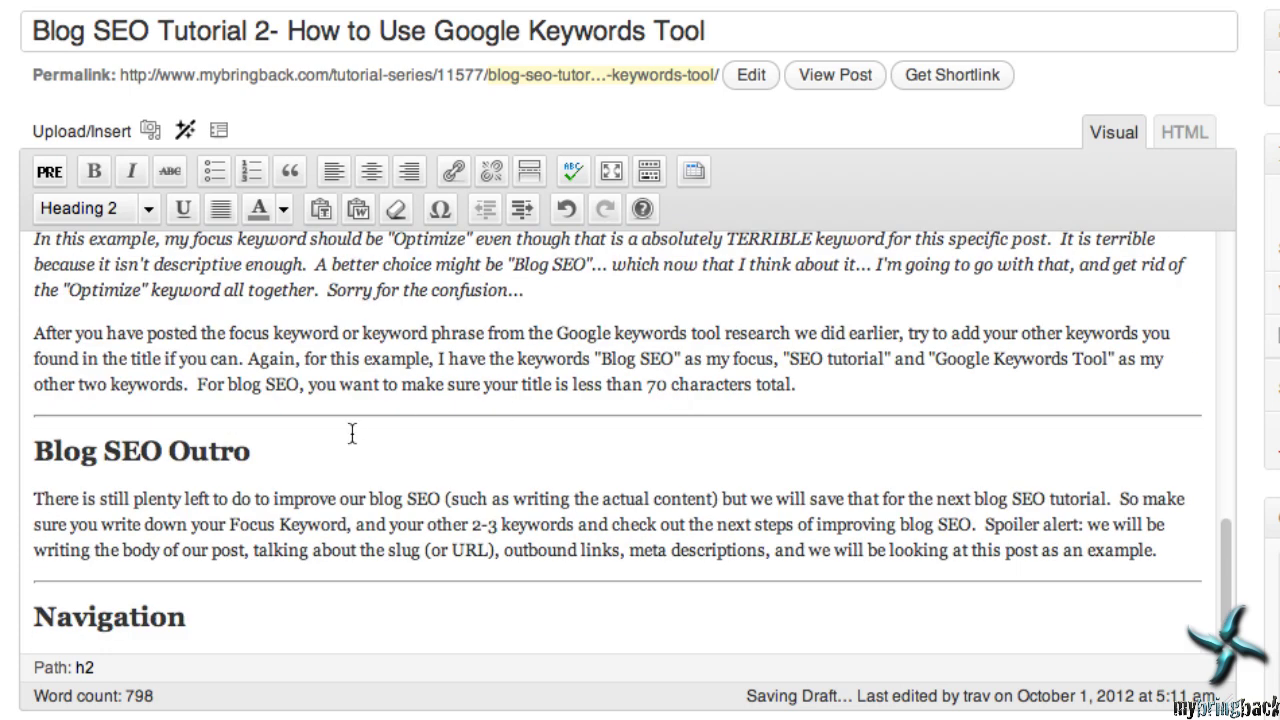
drag(36, 452, 178, 450)
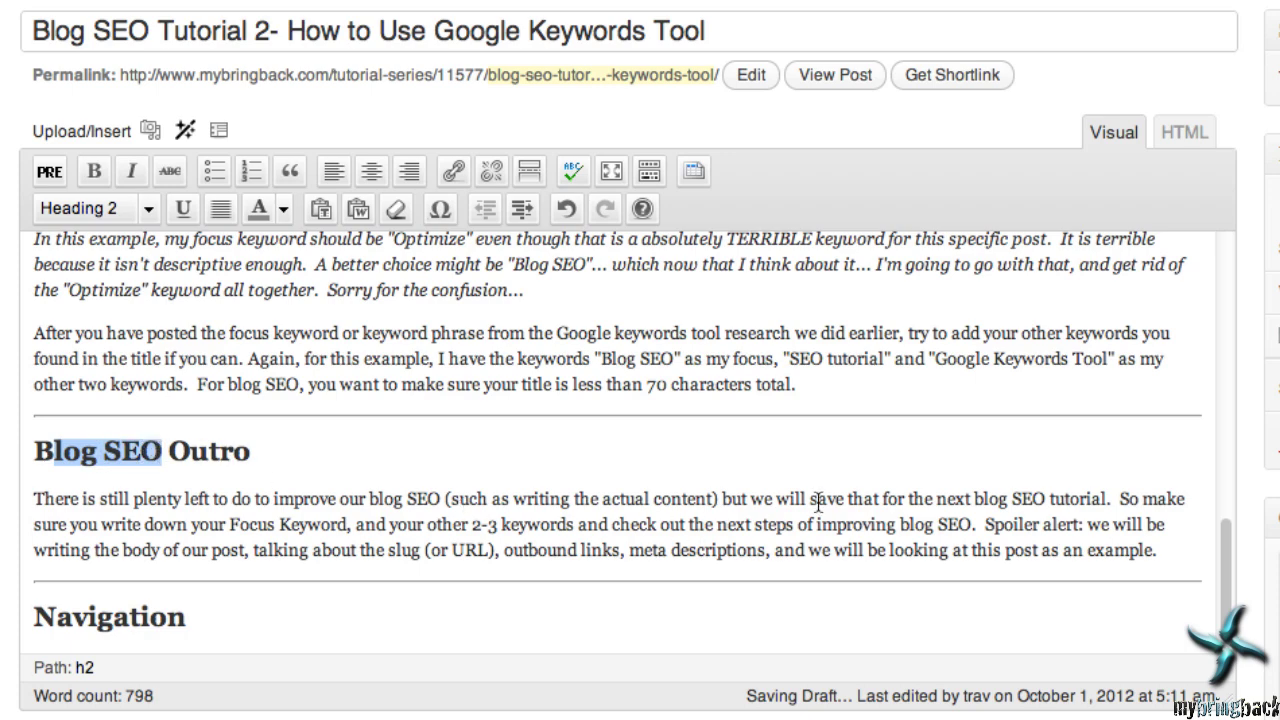
scroll(815, 497, up, 15)
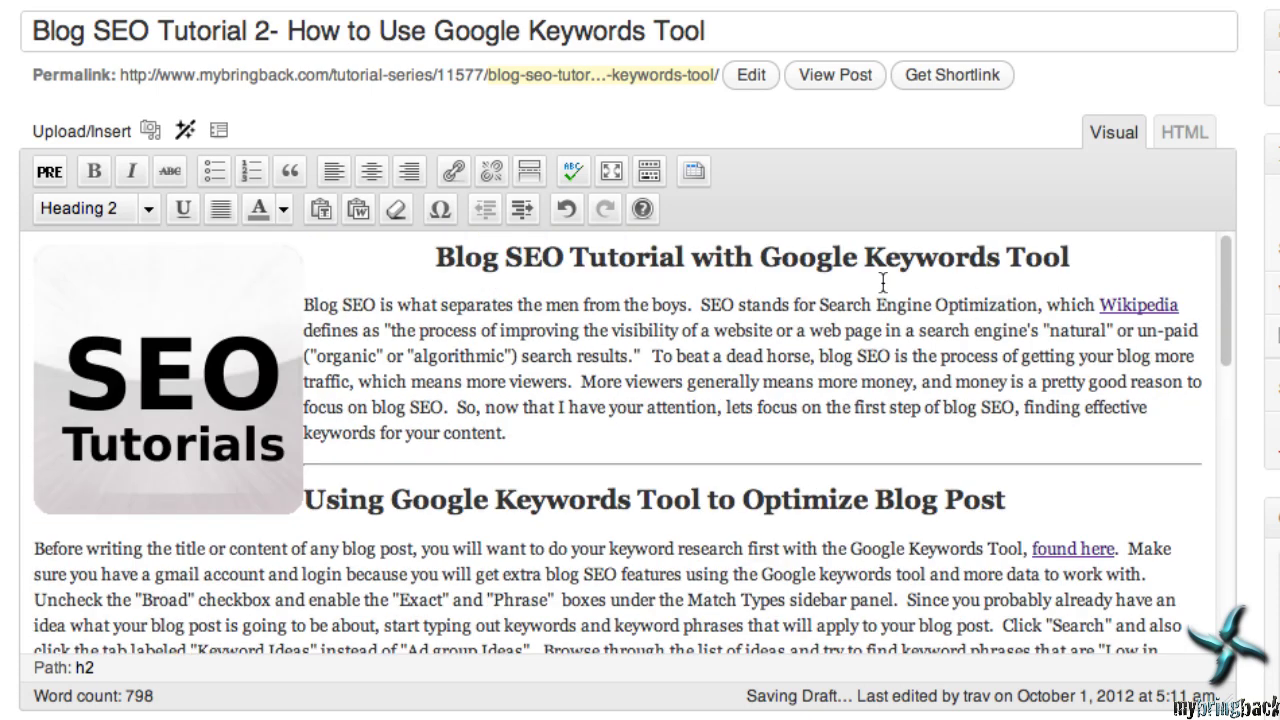
click(602, 407)
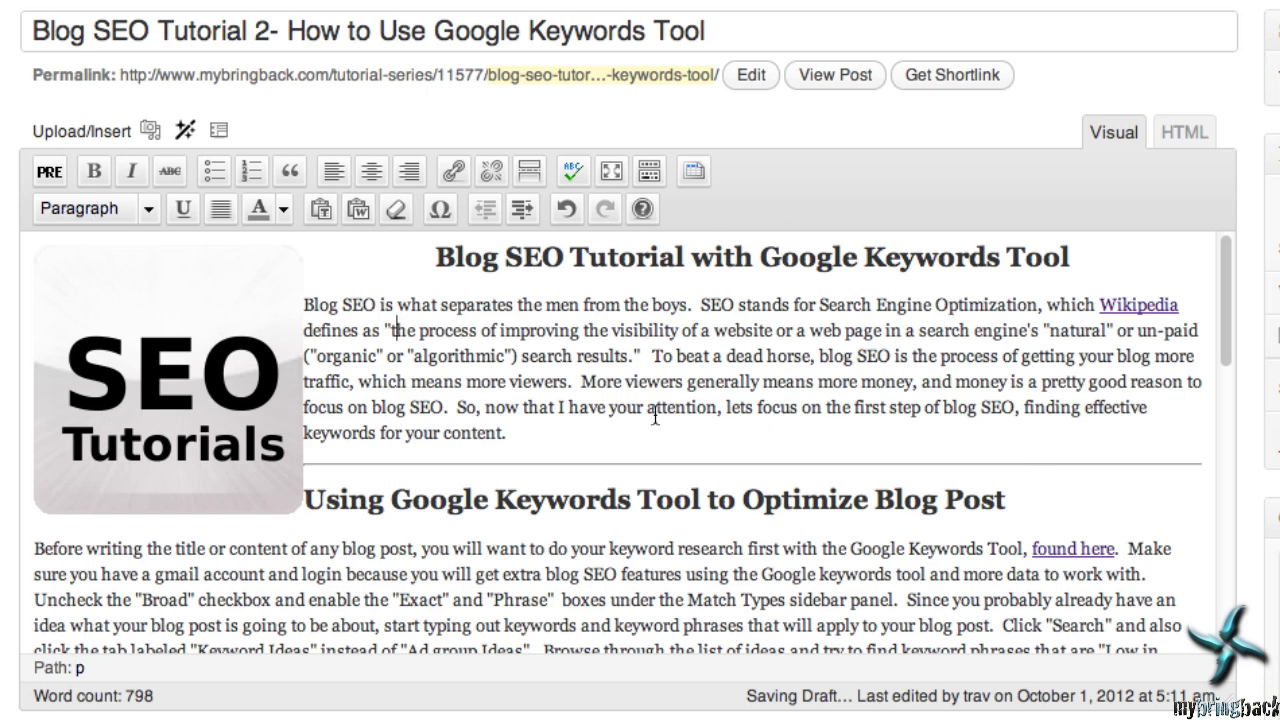
drag(305, 305, 693, 330)
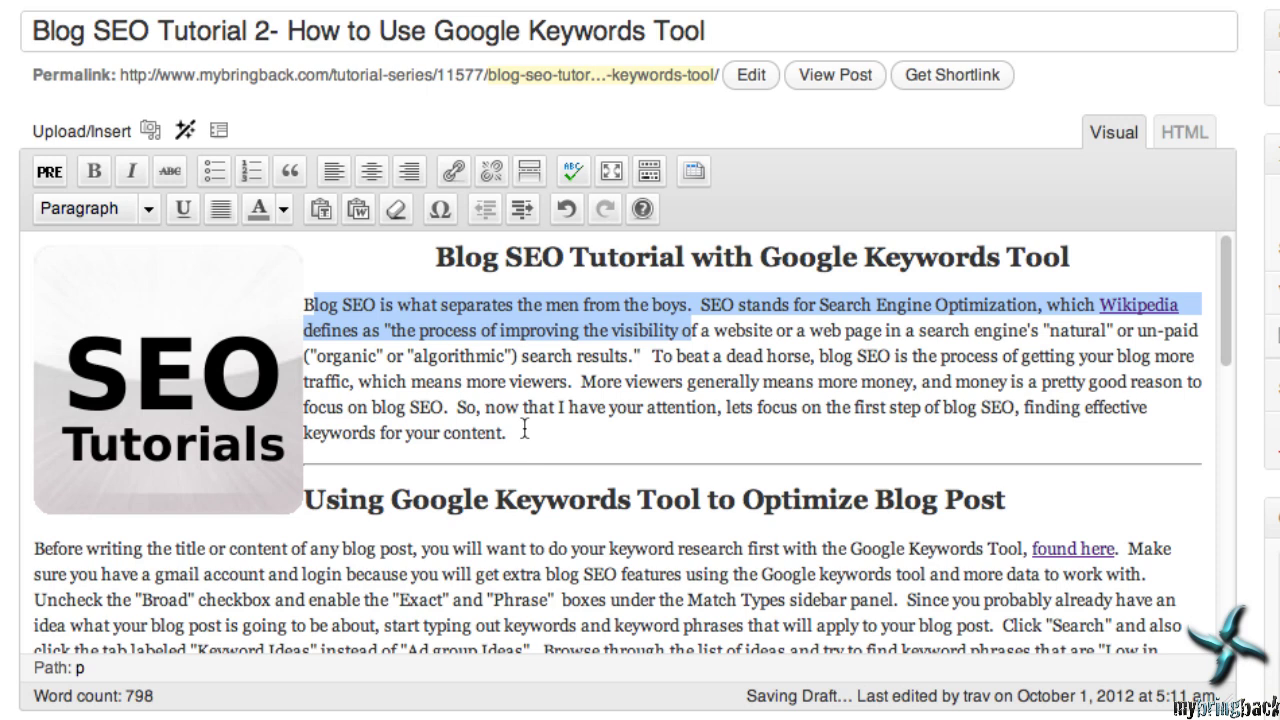
Scroll down to the Yoast Snippet Preview and inspect its description text.
scroll(330, 555, down, 10)
scroll(341, 214, down, 1)
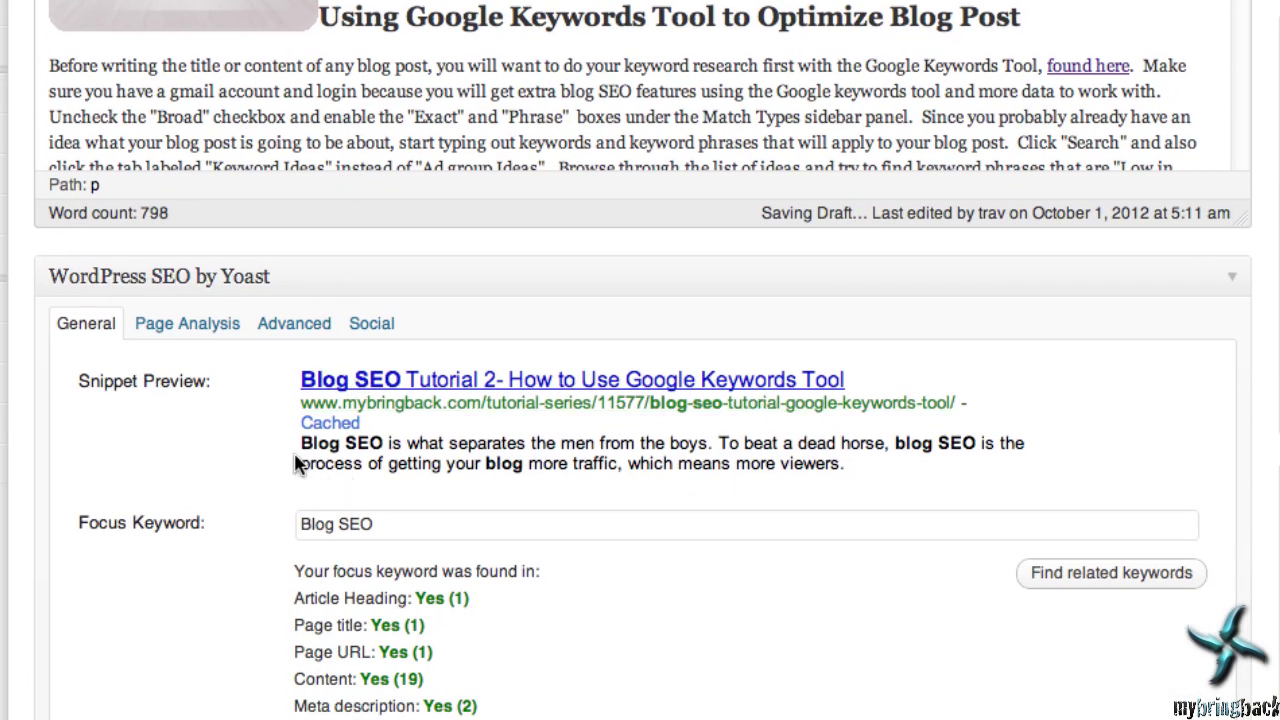
drag(300, 442, 925, 472)
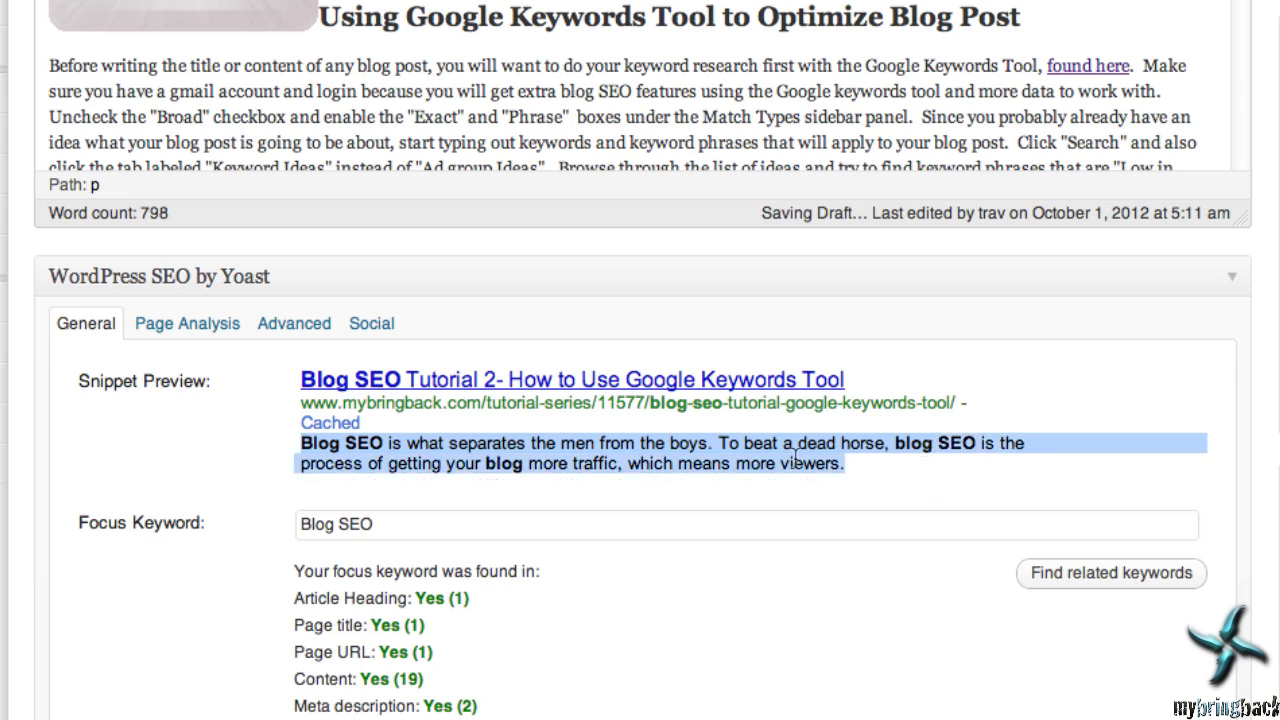
click(600, 446)
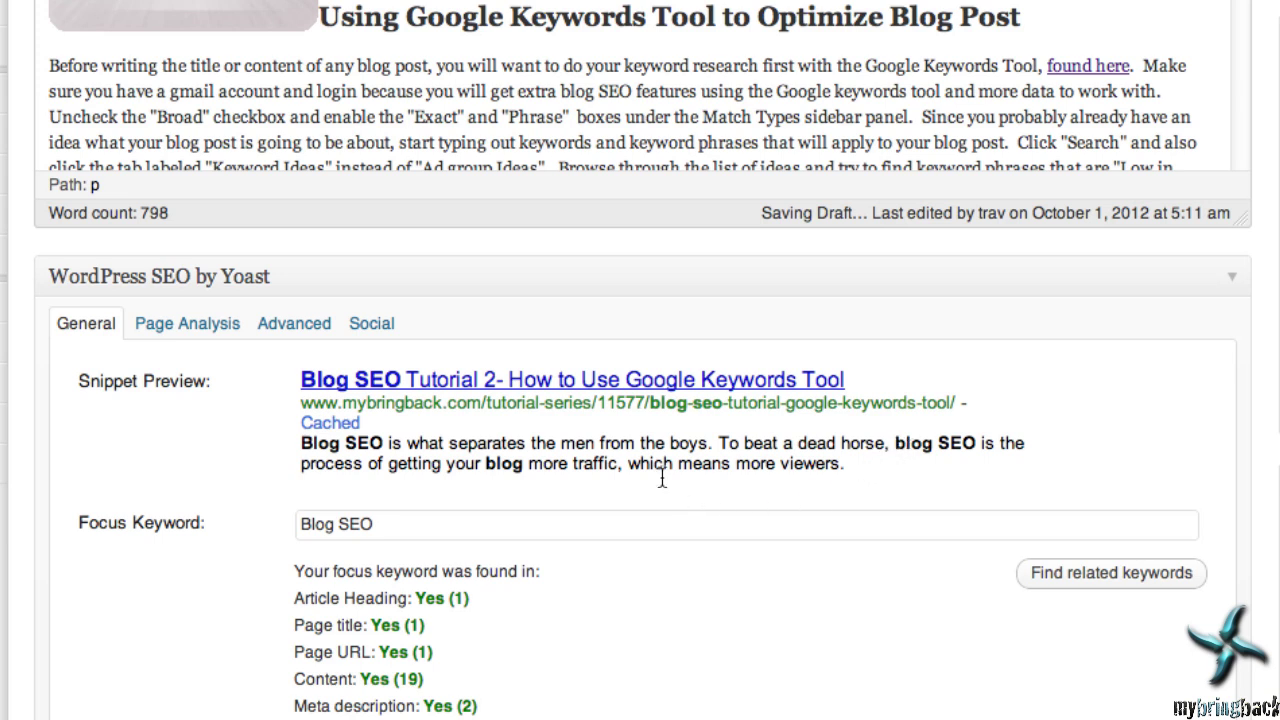
Check the keyword 'blog' and the title and URL in the snippet, then review the 'Blog SEO' keyword checks.
double_click(498, 462)
drag(486, 462, 514, 472)
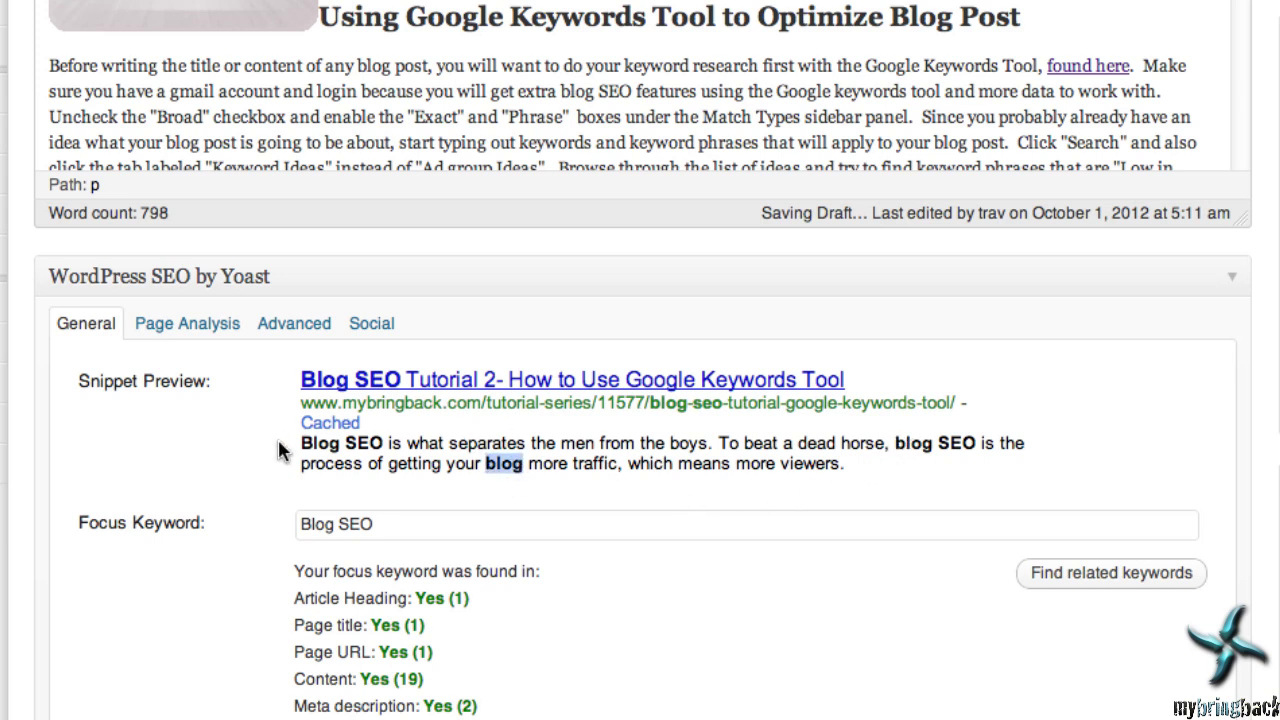
drag(282, 450, 364, 446)
click(924, 455)
scroll(518, 397, up, 10)
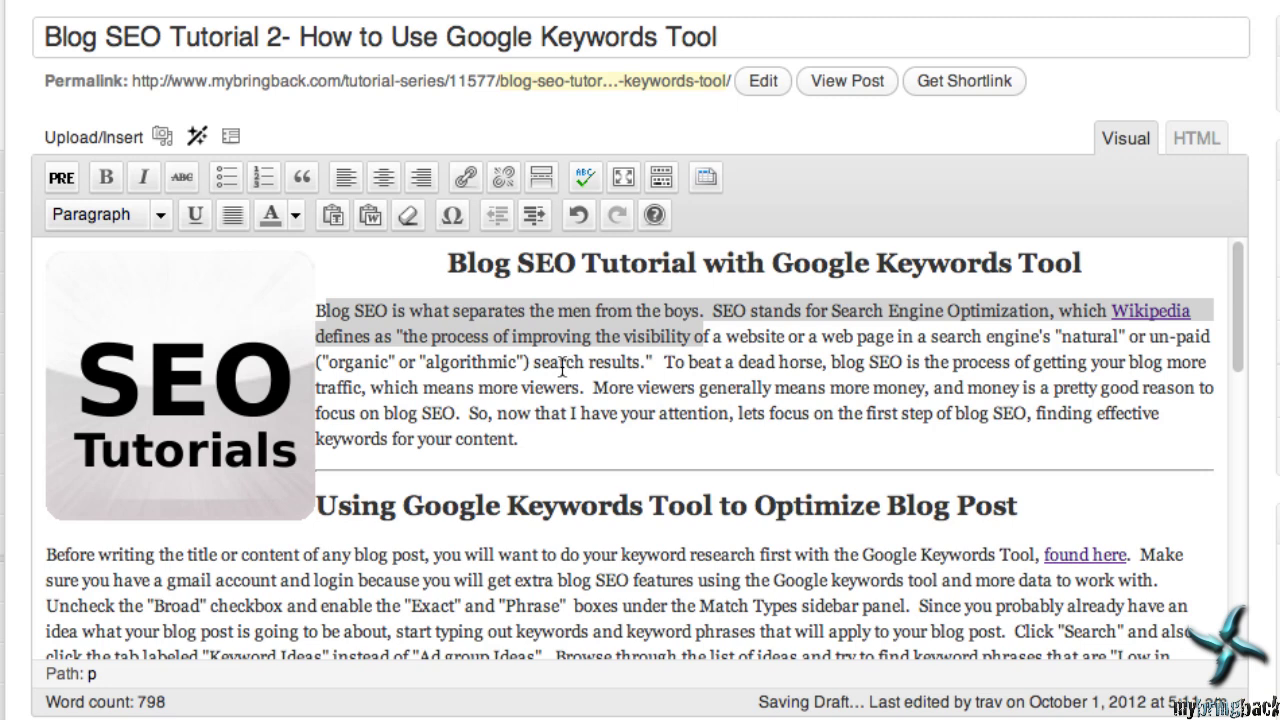
scroll(610, 360, down, 6)
scroll(388, 100, down, 1)
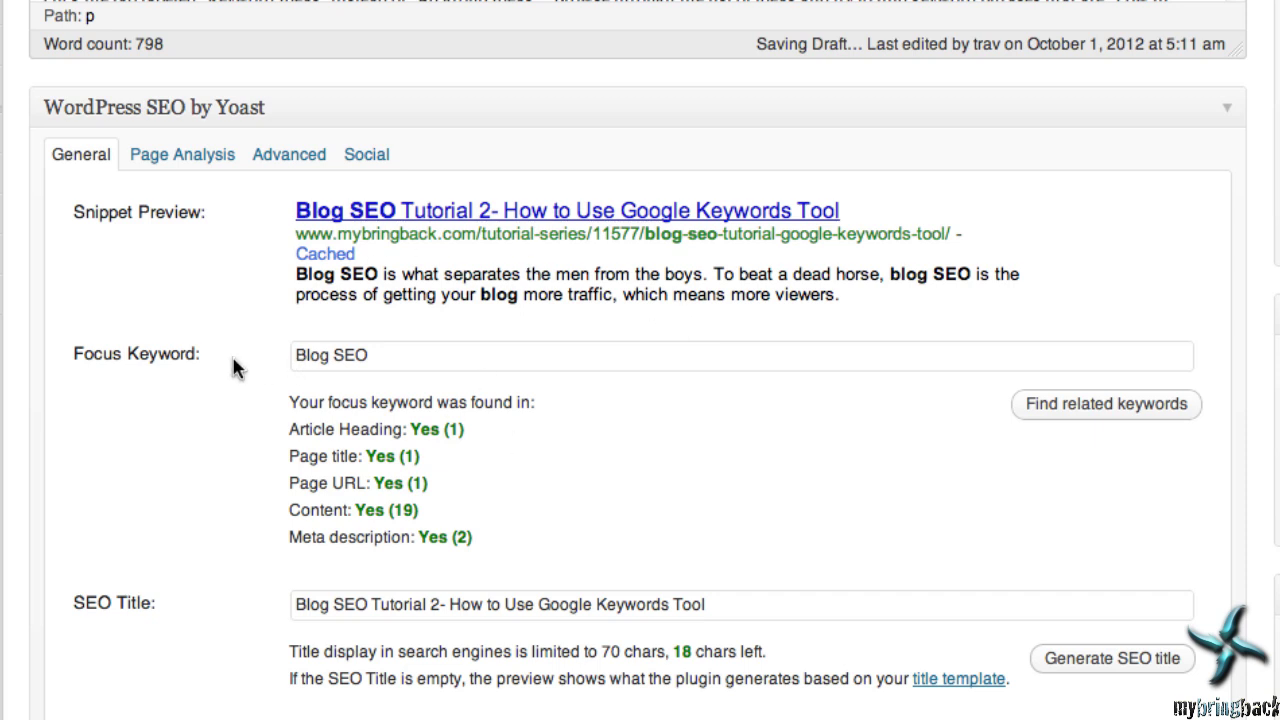
drag(380, 355, 251, 340)
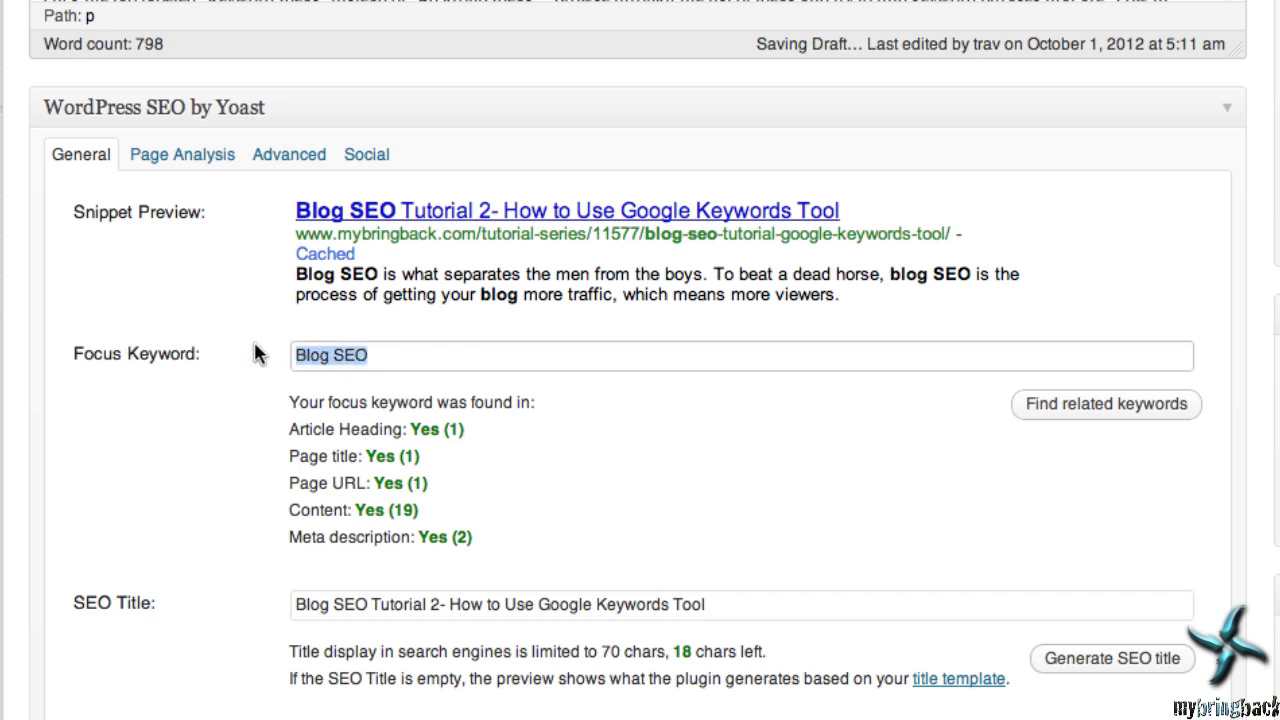
scroll(492, 445, down, 3)
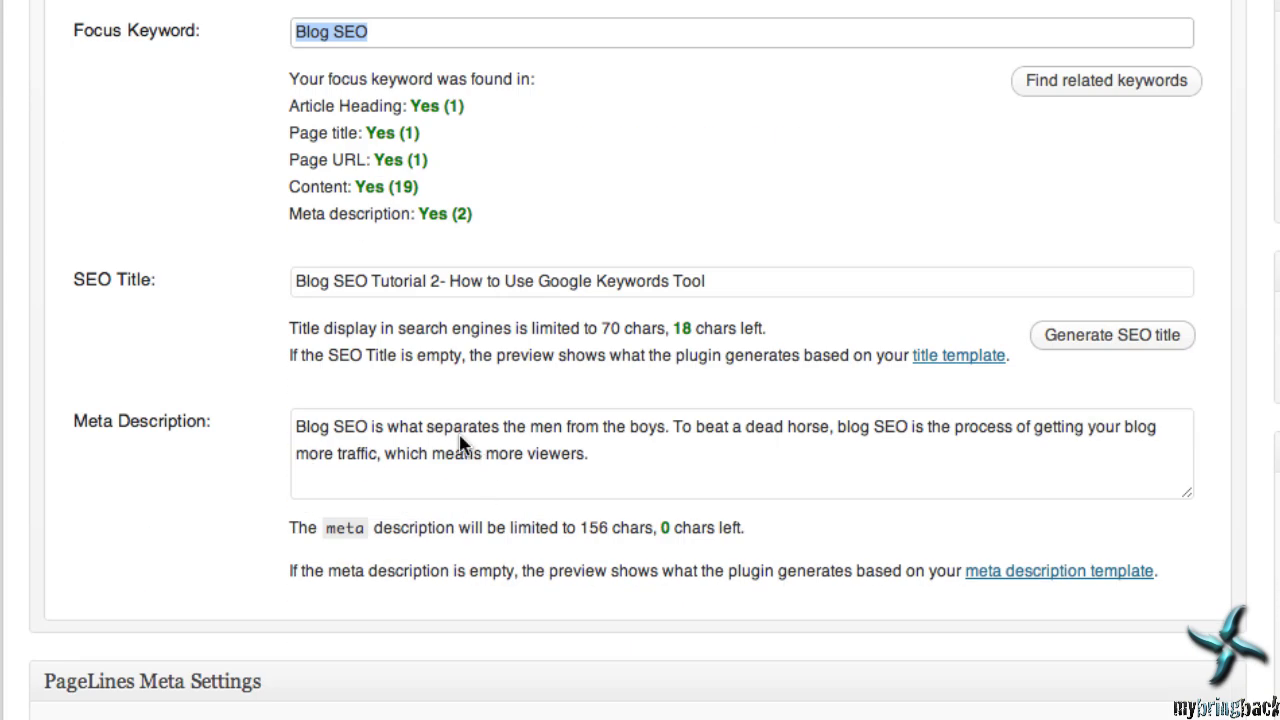
drag(298, 428, 687, 461)
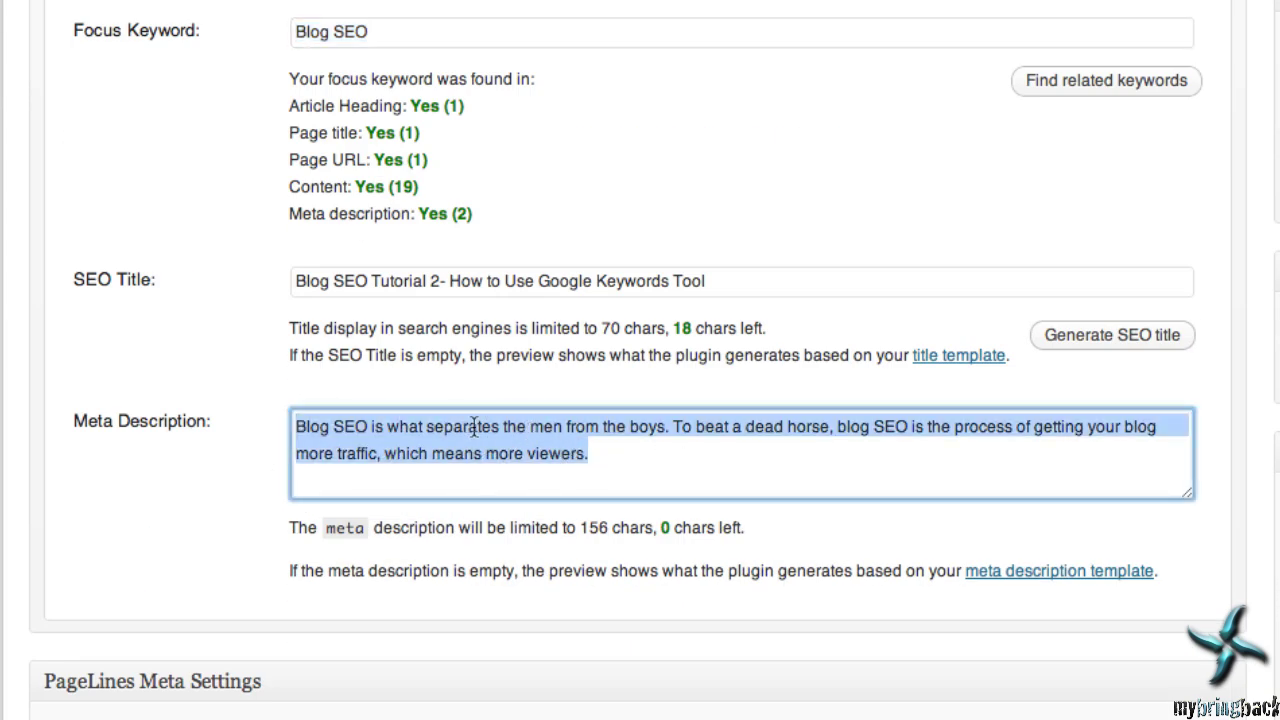
click(399, 428)
drag(302, 284, 546, 295)
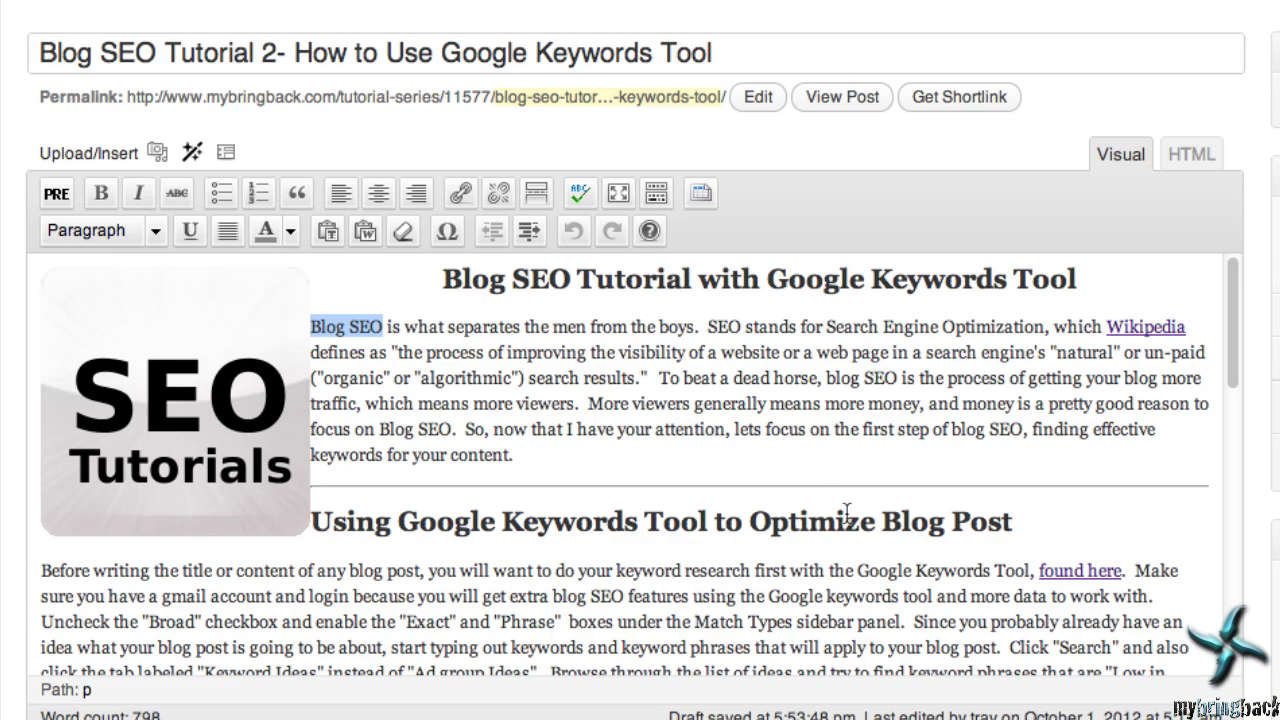
scroll(847, 515, down, 15)
scroll(847, 515, up, 15)
drag(826, 378, 903, 378)
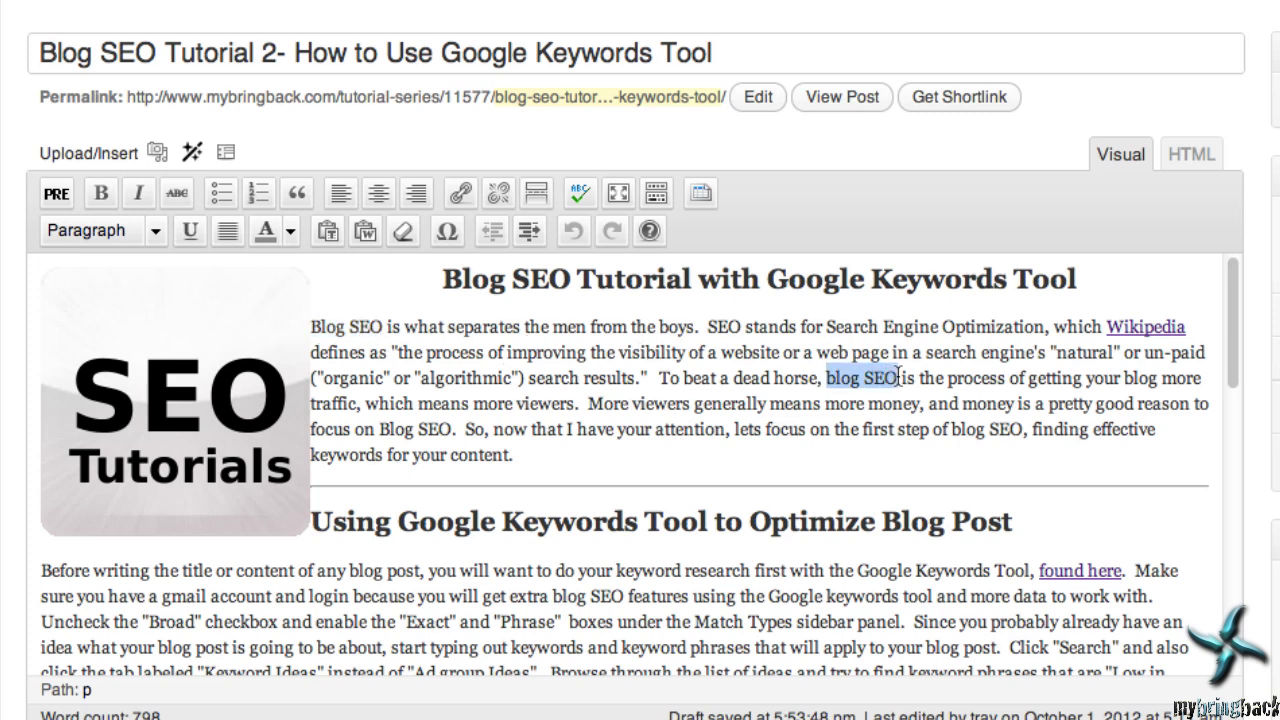
drag(961, 430, 1025, 432)
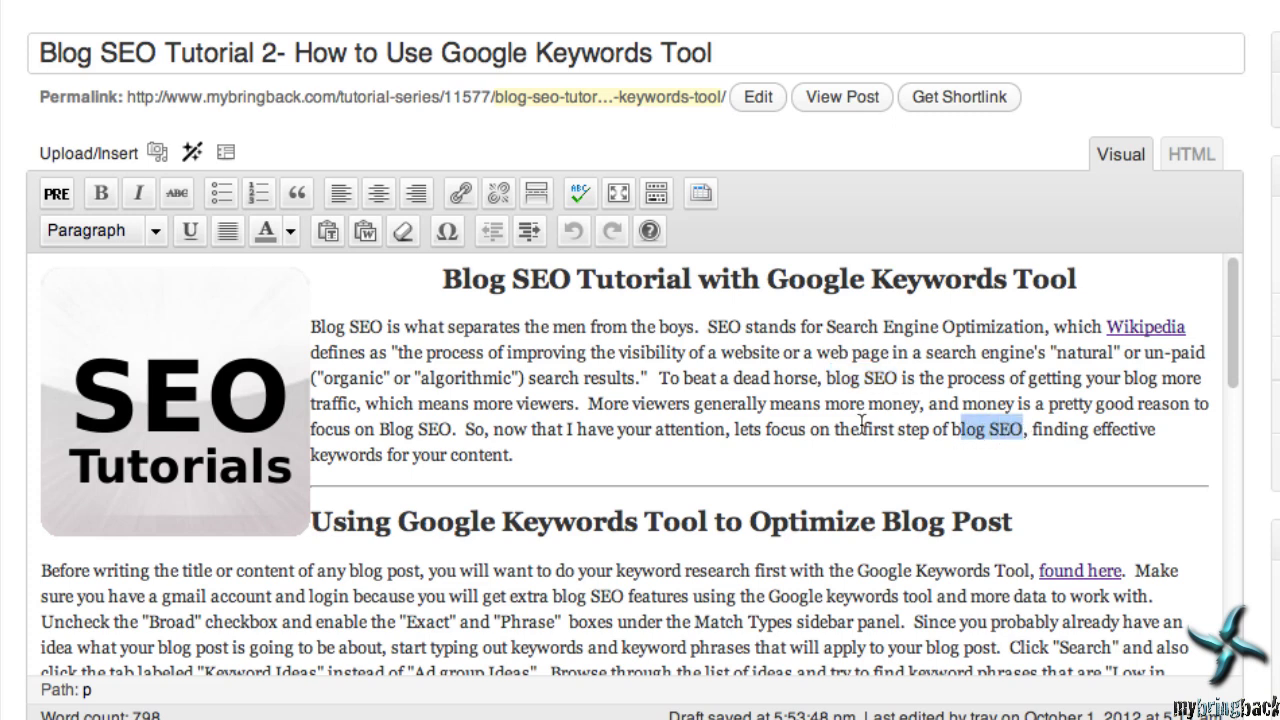
drag(389, 430, 476, 428)
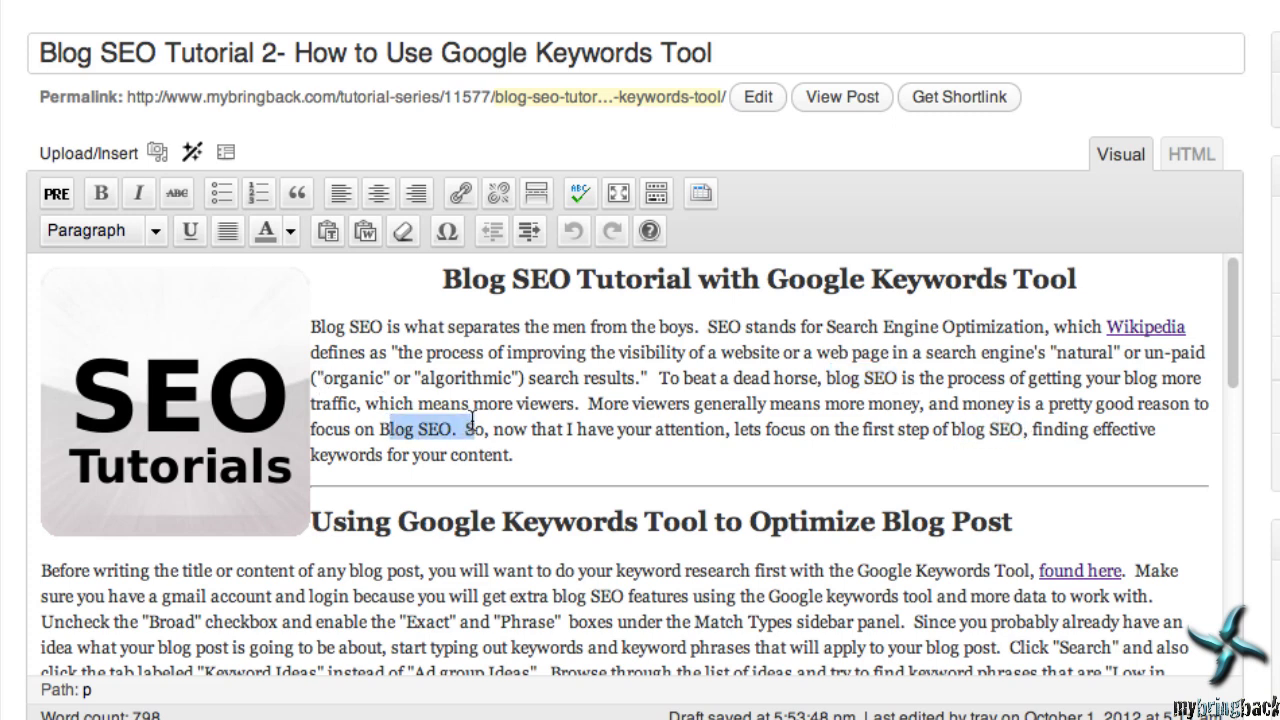
click(390, 432)
Replace the capital B with 'b' in 'focus on Blog SEO', then select the opening 'Blog SEO'.
key(BackSpace)
text(b)
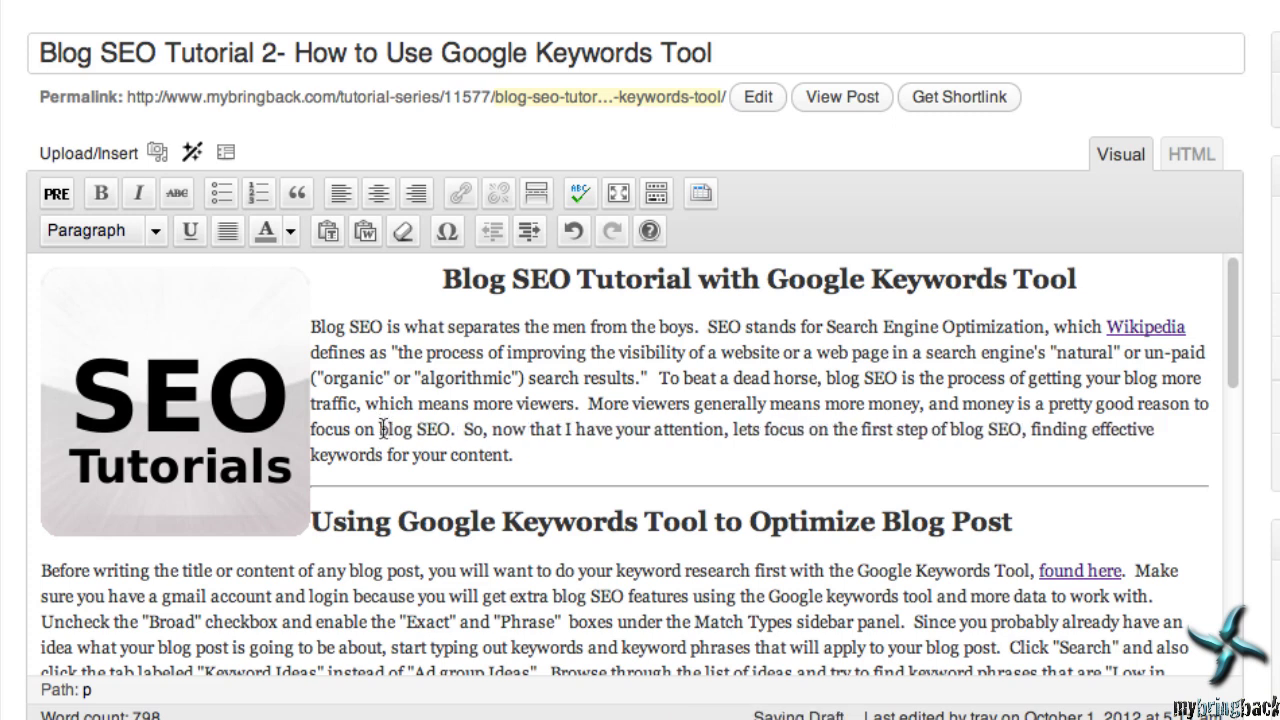
drag(384, 326, 313, 326)
key(ctrl+c)
click(384, 326)
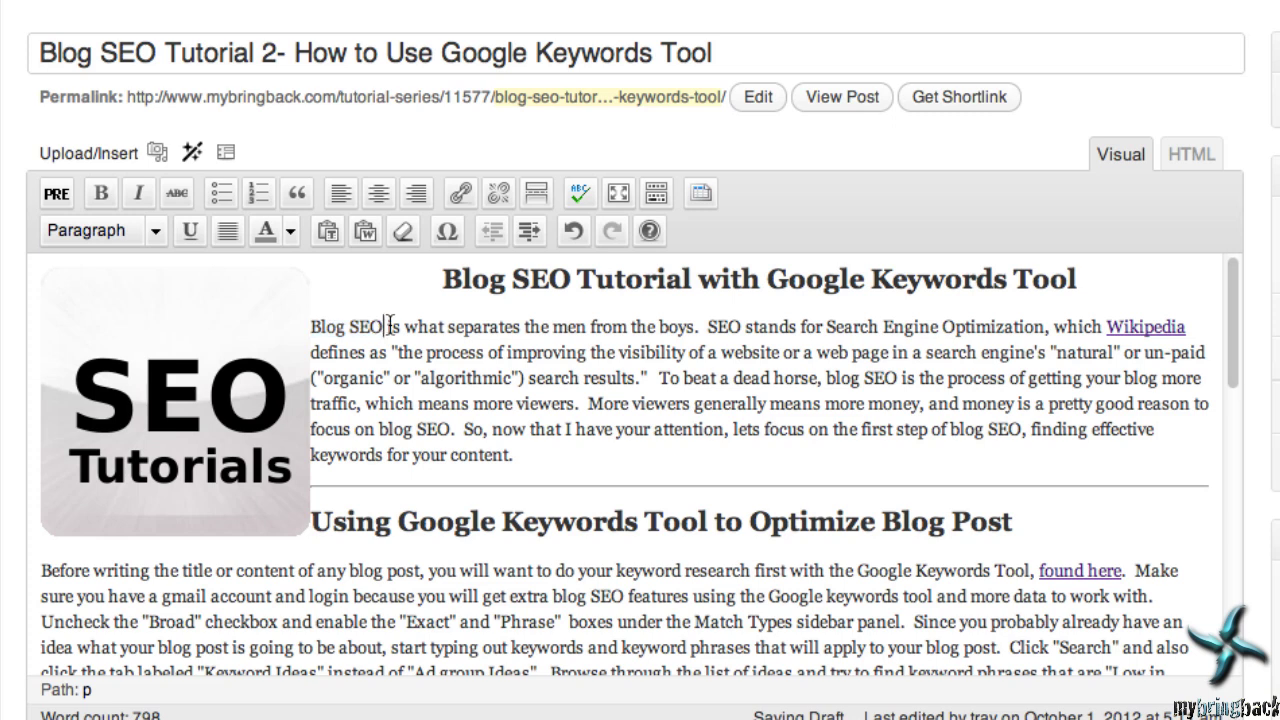
Paste 'Blog SEO' three times before 'is', then delete the copies, leaving 2.48% keyword density.
key(ctrl+v)
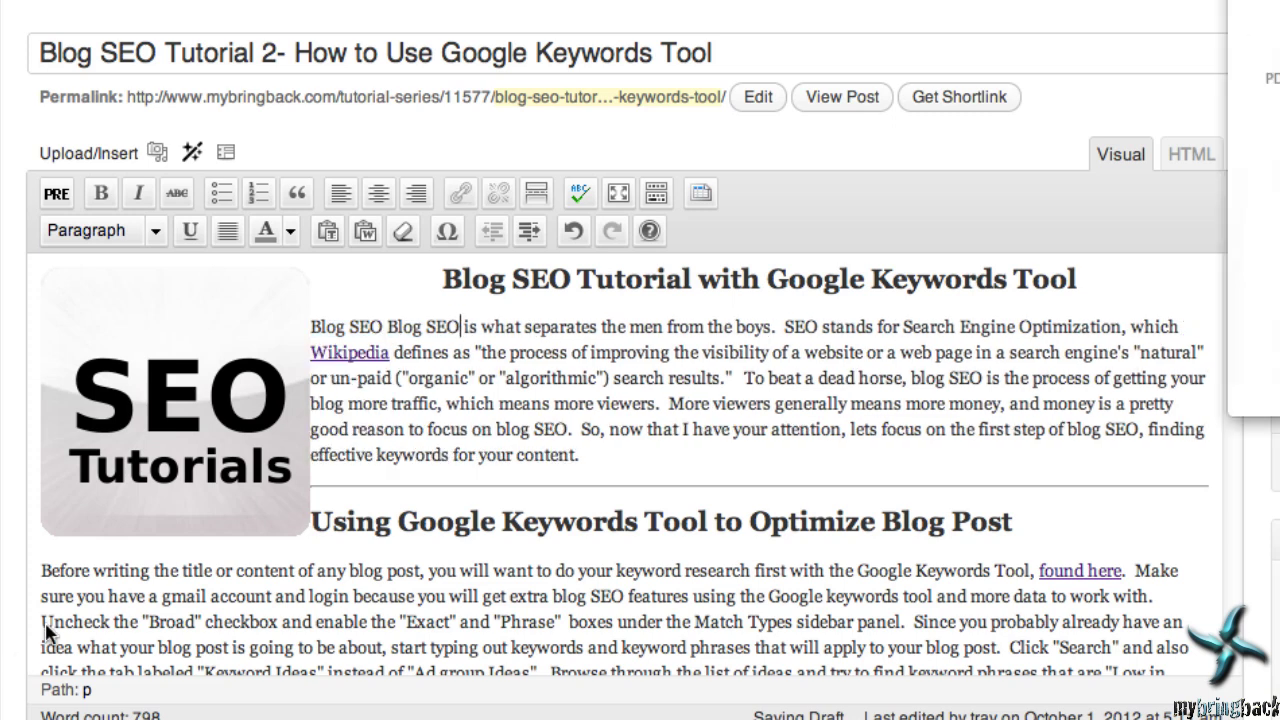
key(ctrl+v)
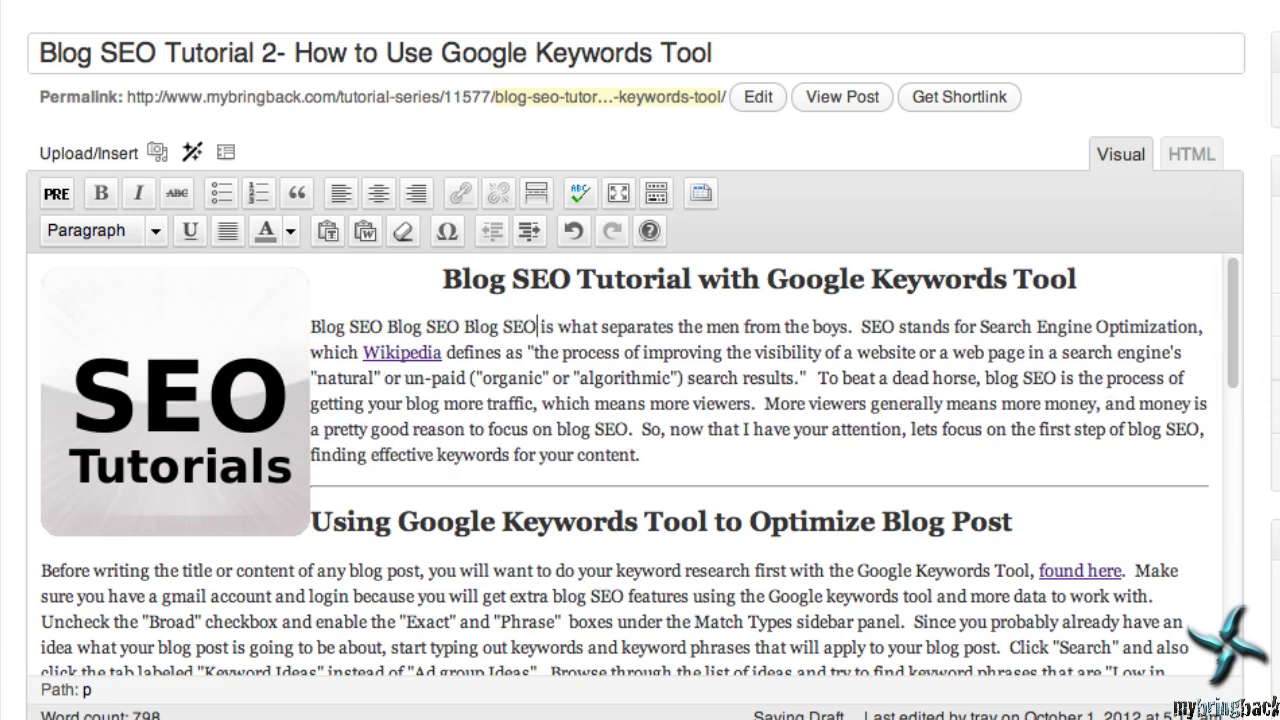
key(ctrl+v)
key(ctrl+v)
key(ctrl+v)
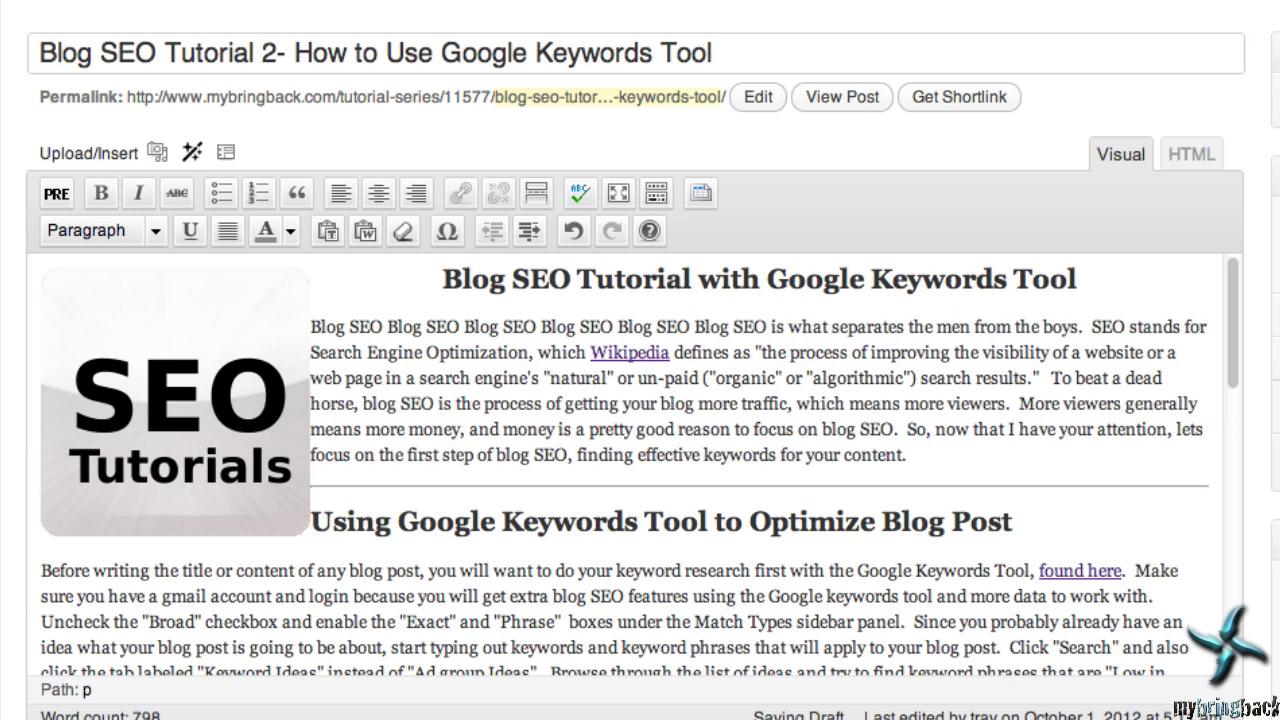
key(BackSpace)
key(BackSpace)
key(BackSpace)
key(BackSpace)
key(BackSpace)
key(BackSpace)
key(BackSpace)
key(BackSpace)
key(BackSpace)
key(BackSpace)
key(BackSpace)
key(BackSpace)
key(BackSpace)
key(BackSpace)
key(BackSpace)
key(BackSpace)
key(BackSpace)
key(BackSpace)
key(BackSpace)
key(BackSpace)
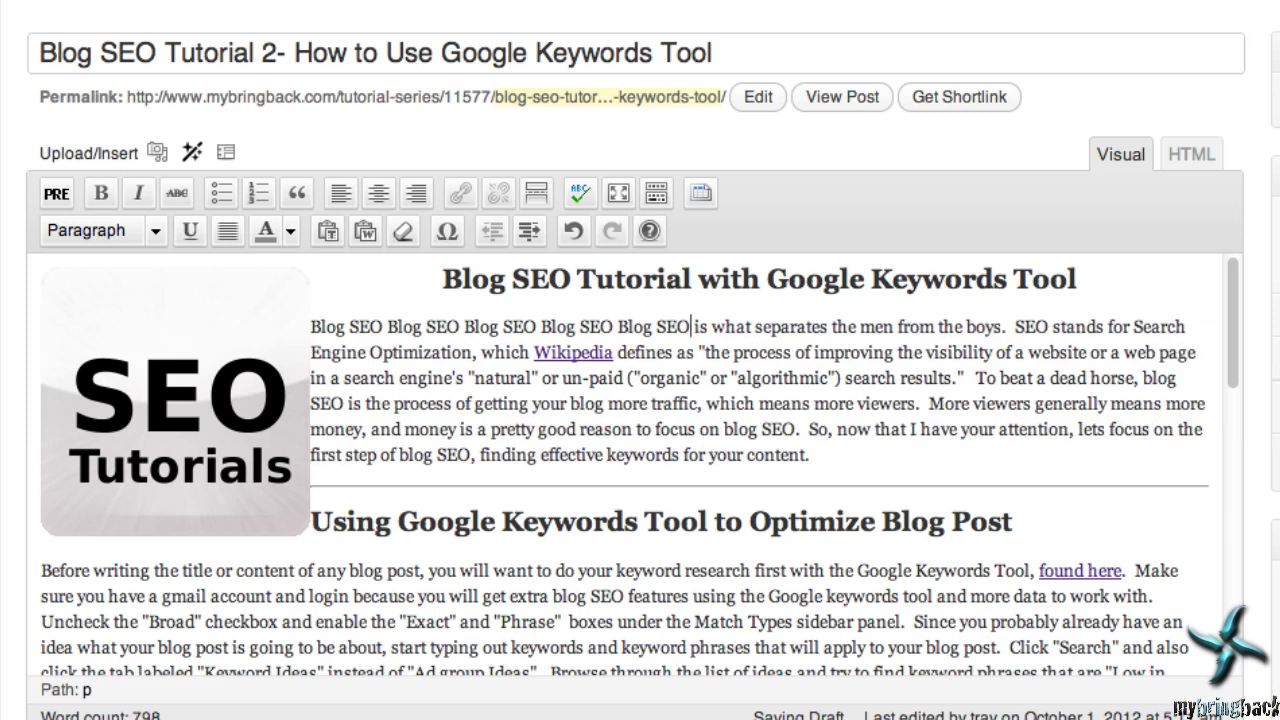
key(BackSpace)
key(BackSpace)
key(BackSpace)
key(BackSpace)
key(BackSpace)
key(BackSpace)
key(BackSpace)
key(BackSpace)
key(BackSpace)
key(BackSpace)
key(BackSpace)
key(BackSpace)
key(BackSpace)
key(BackSpace)
key(BackSpace)
key(BackSpace)
key(BackSpace)
key(BackSpace)
key(BackSpace)
key(BackSpace)
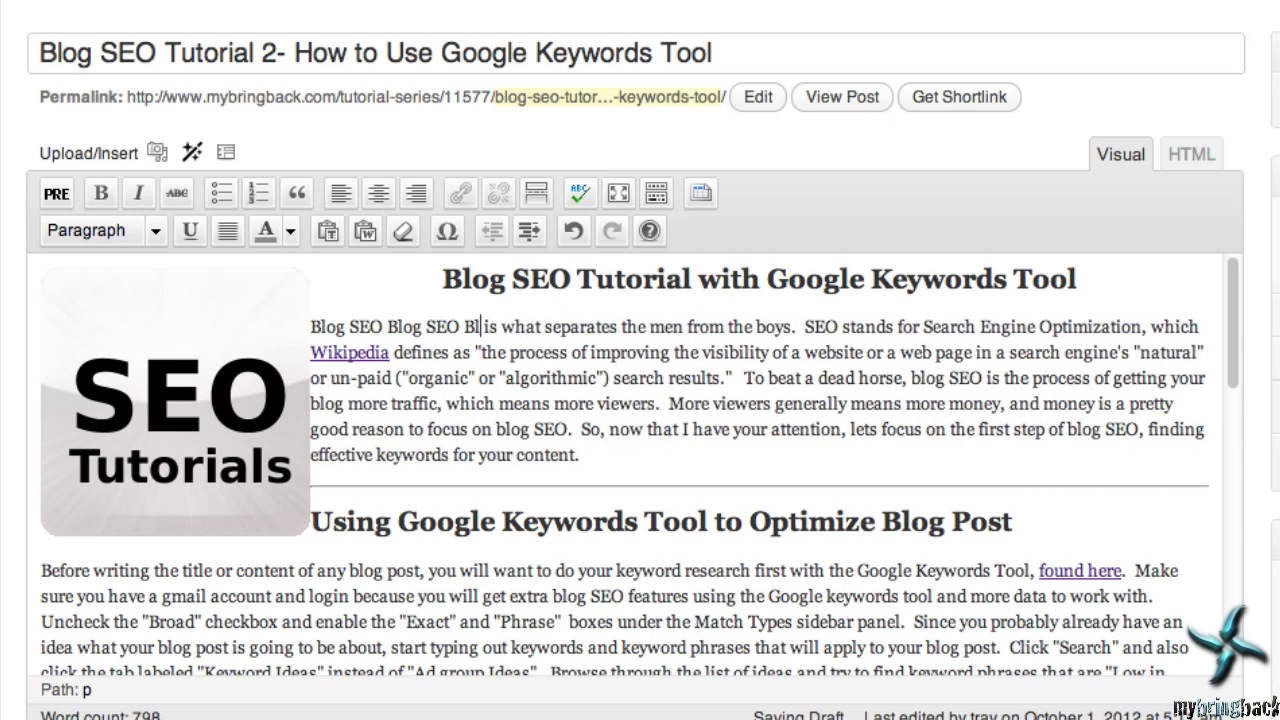
key(BackSpace)
key(BackSpace)
key(BackSpace)
key(BackSpace)
key(BackSpace)
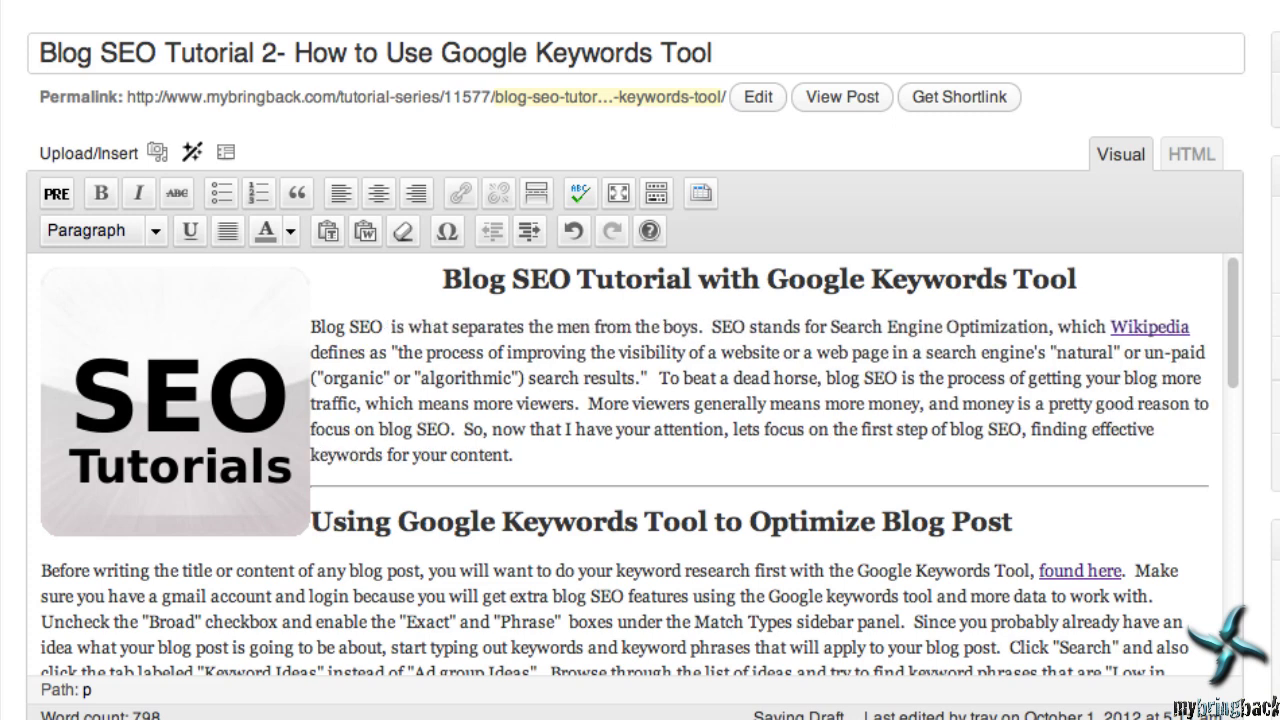
key(BackSpace)
scroll(468, 547, down, 10)
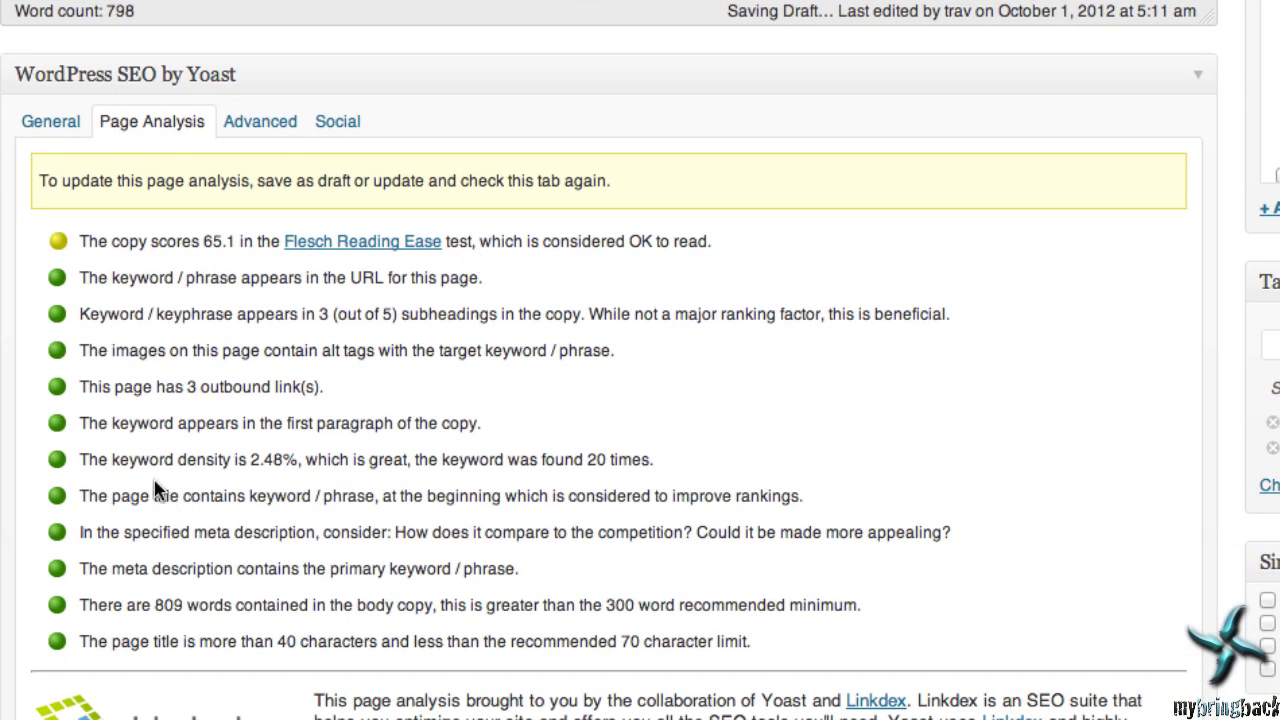
drag(110, 460, 289, 466)
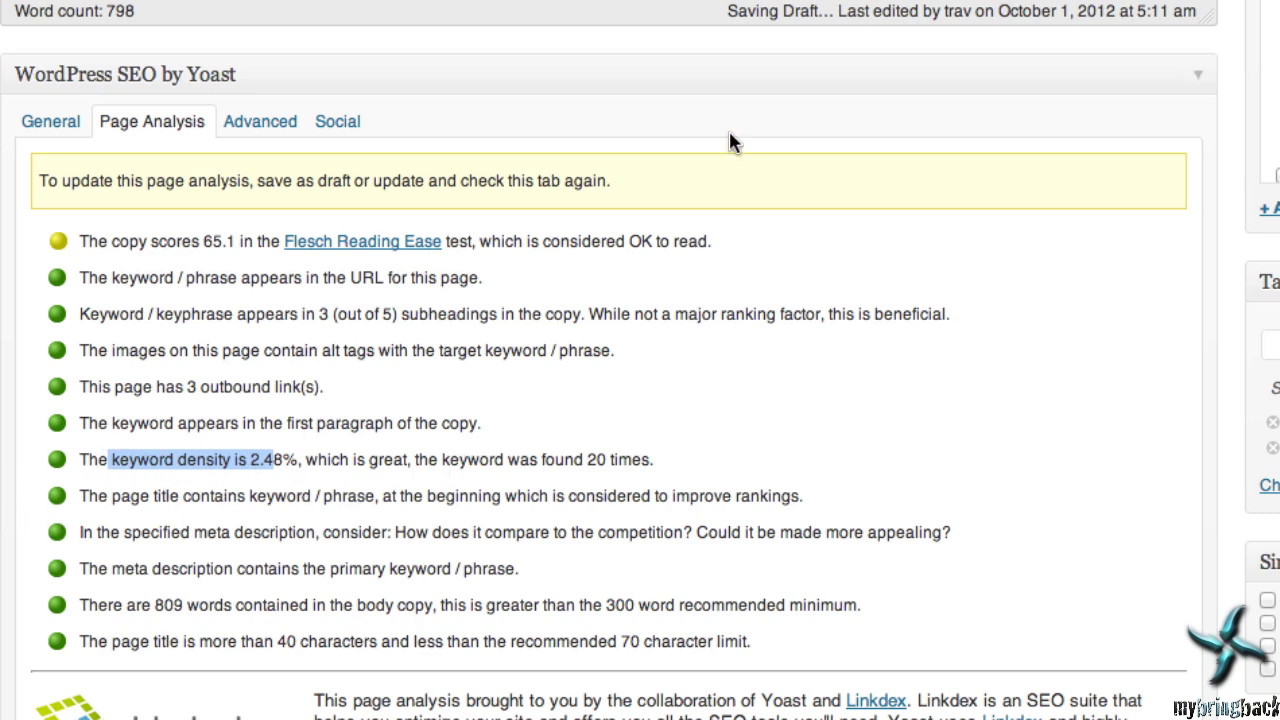
click(50, 121)
scroll(457, 106, up, 6)
drag(447, 263, 576, 255)
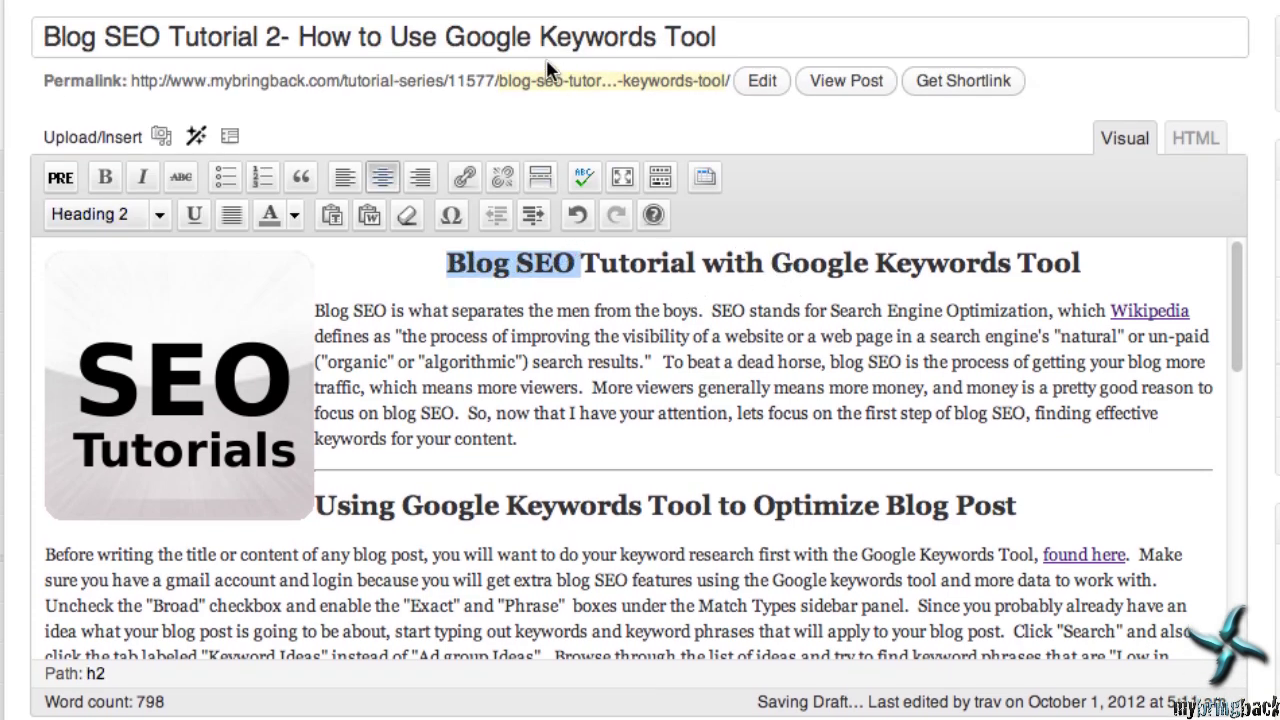
drag(326, 305, 490, 305)
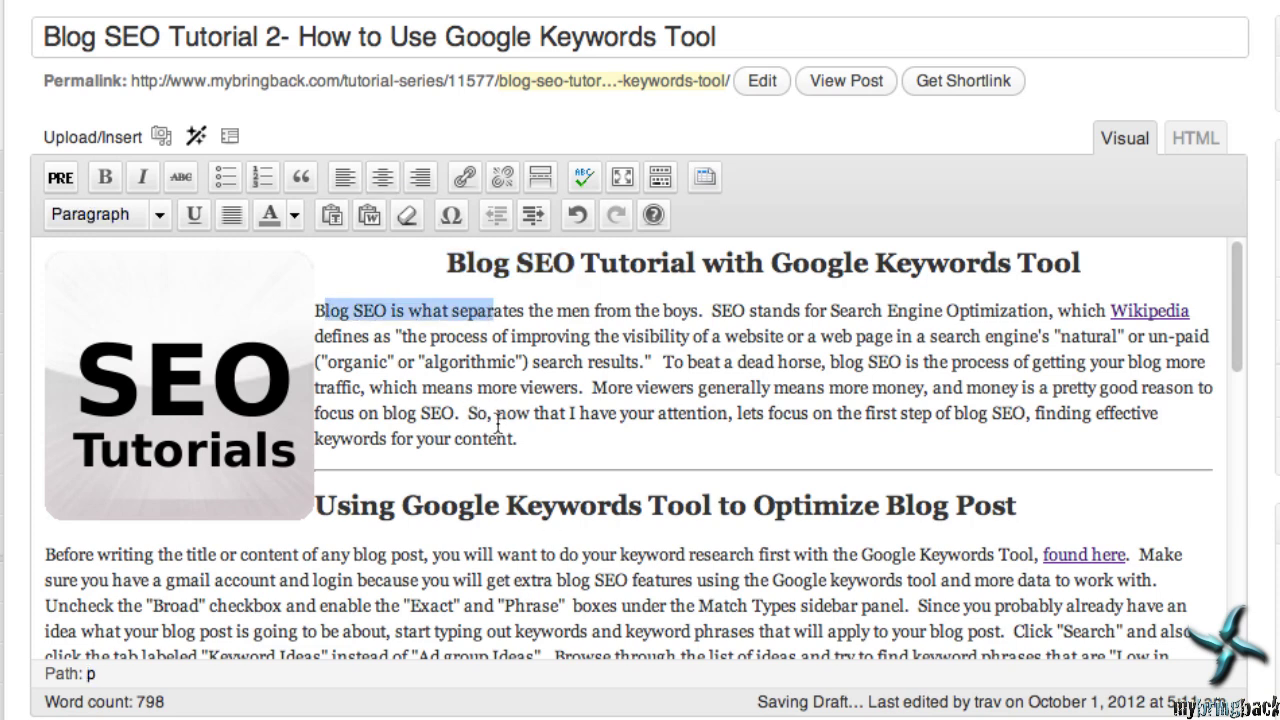
scroll(498, 424, down, 3)
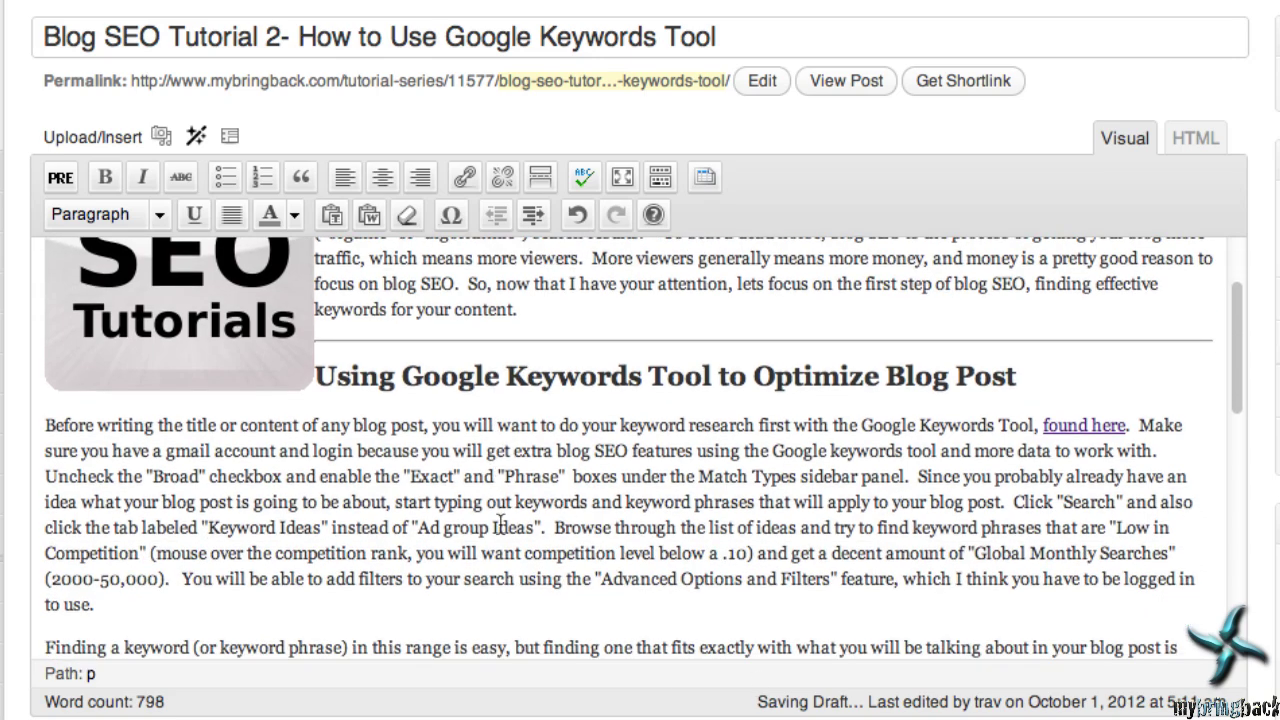
scroll(503, 527, down, 15)
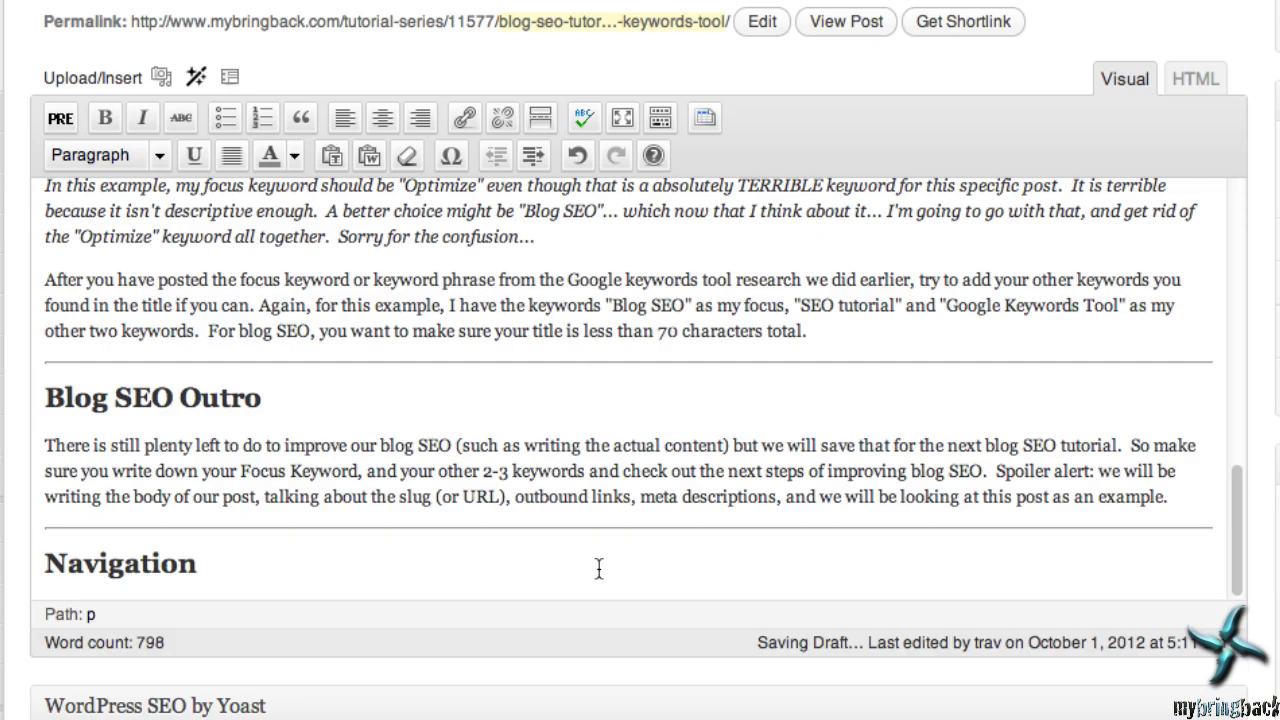